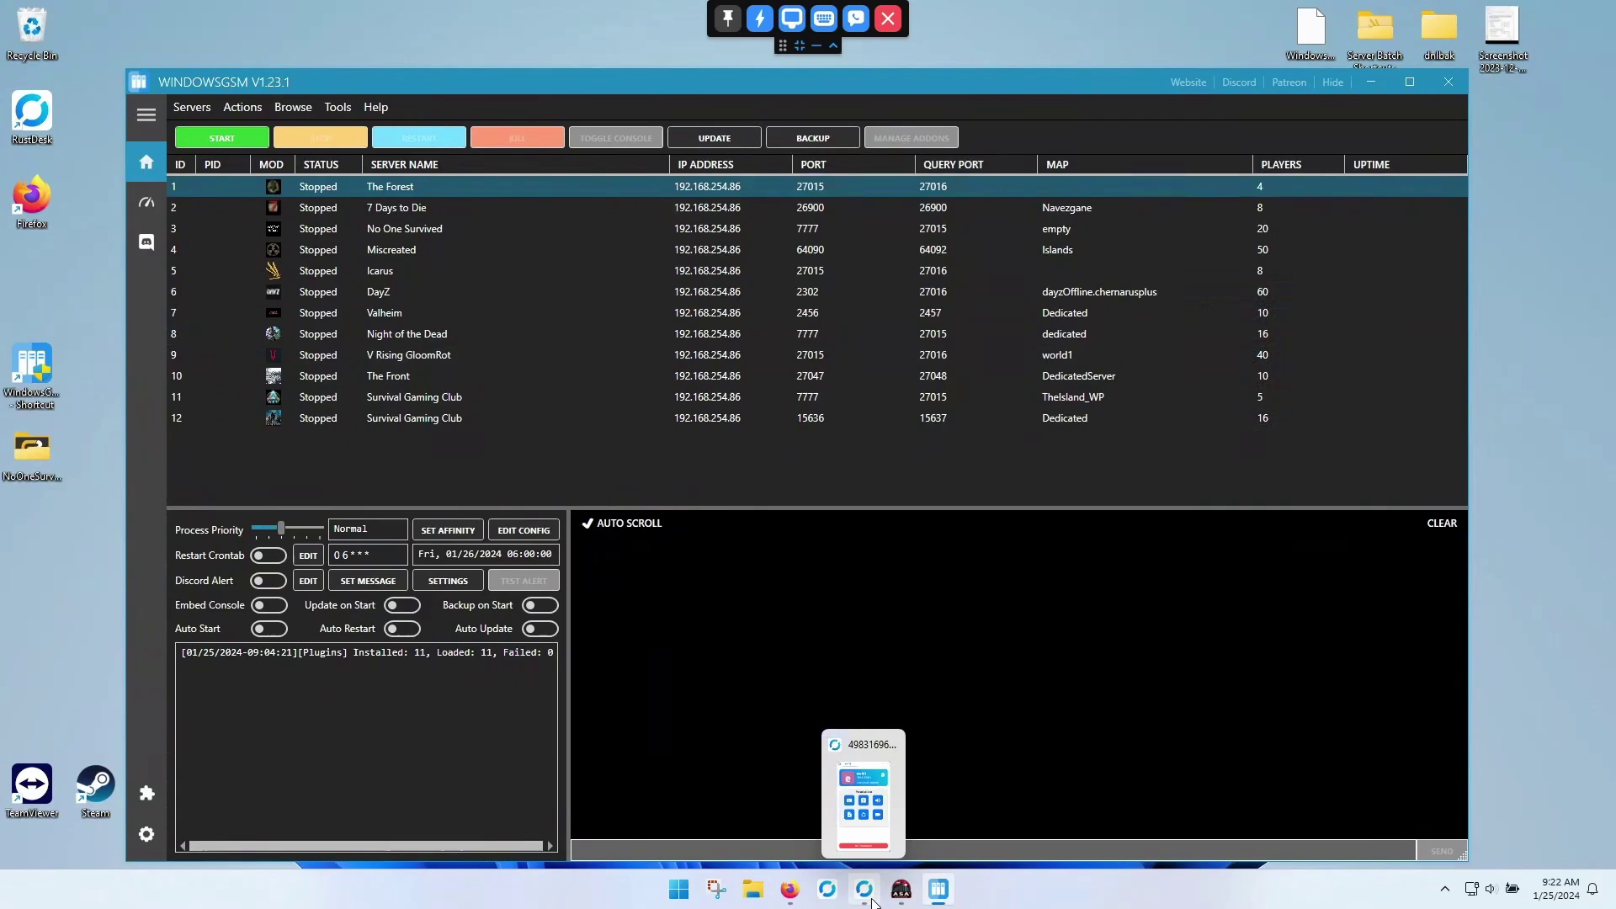
Step: Bring the SurvivalGamingClub Enshrouded server guide forward in Firefox and scroll to Step 1's plugin link
{"action": "mouse_move", "coordinate": [898, 903]}
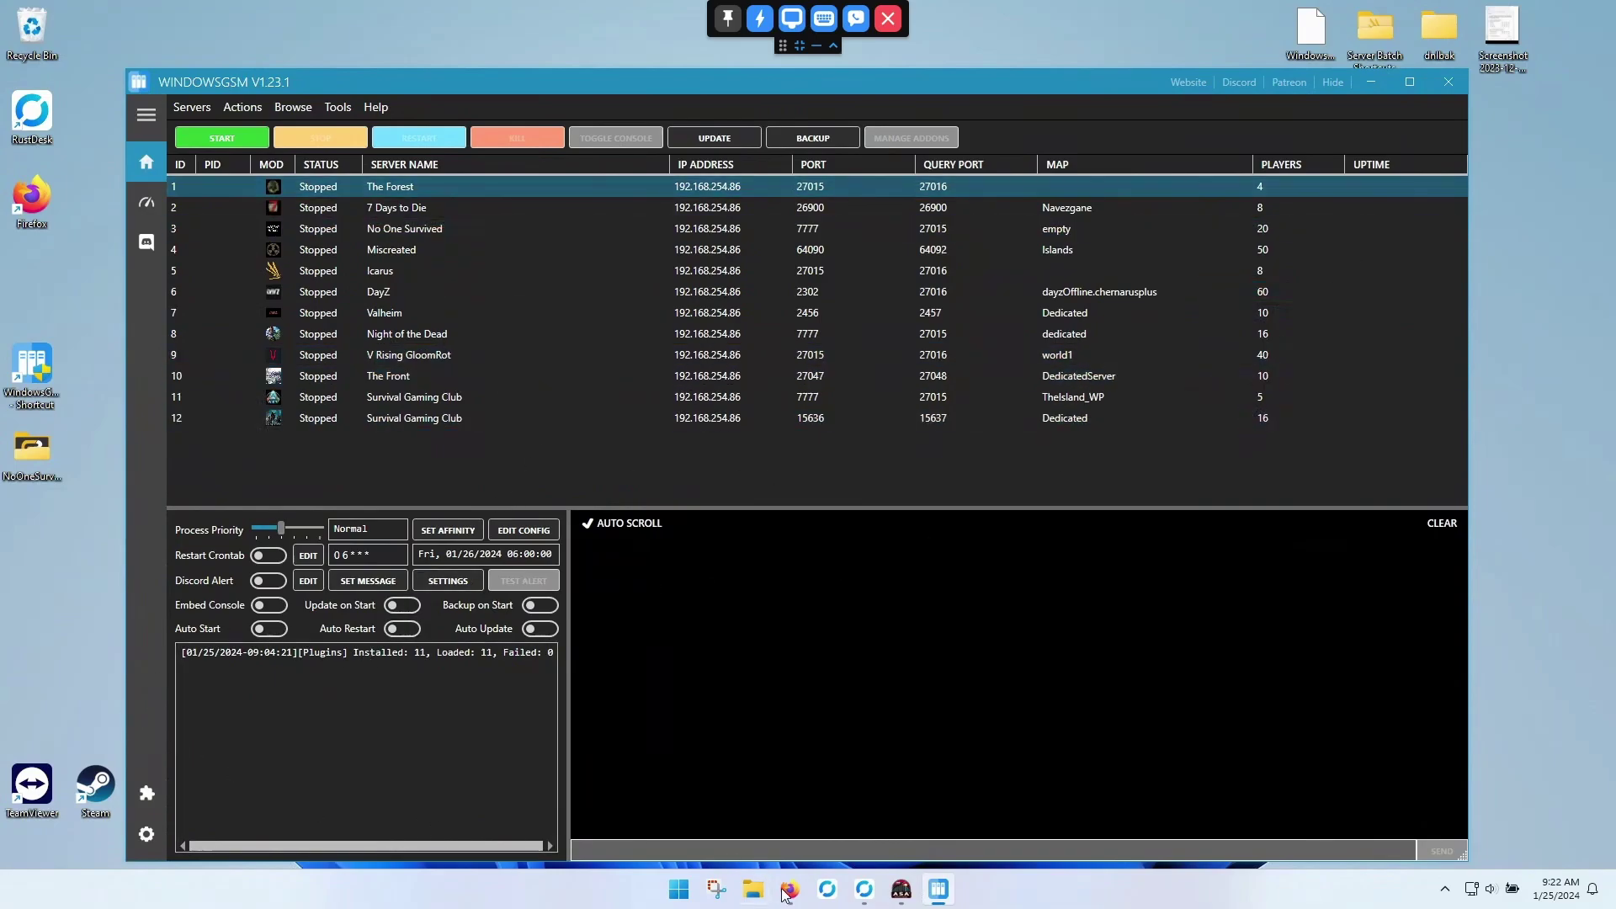
{"action": "mouse_move", "coordinate": [789, 890]}
{"action": "left_click", "coordinate": [768, 703]}
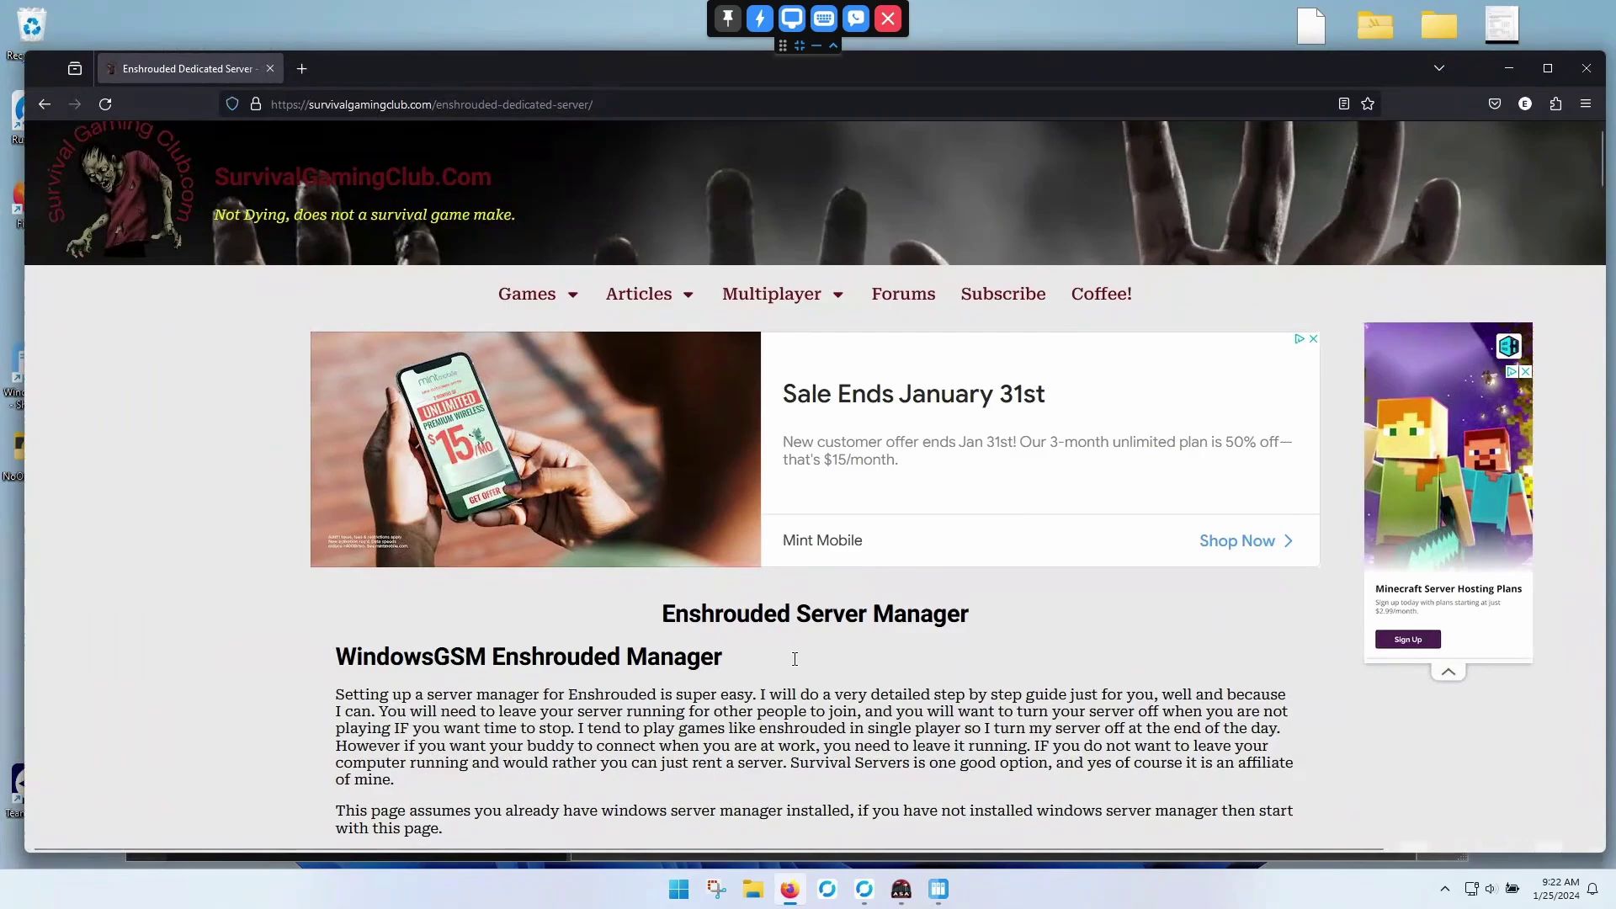
{"action": "scroll", "coordinate": [769, 703], "scroll_direction": "down", "scroll_amount": 4}
{"action": "scroll", "coordinate": [596, 481], "scroll_direction": "down", "scroll_amount": 1}
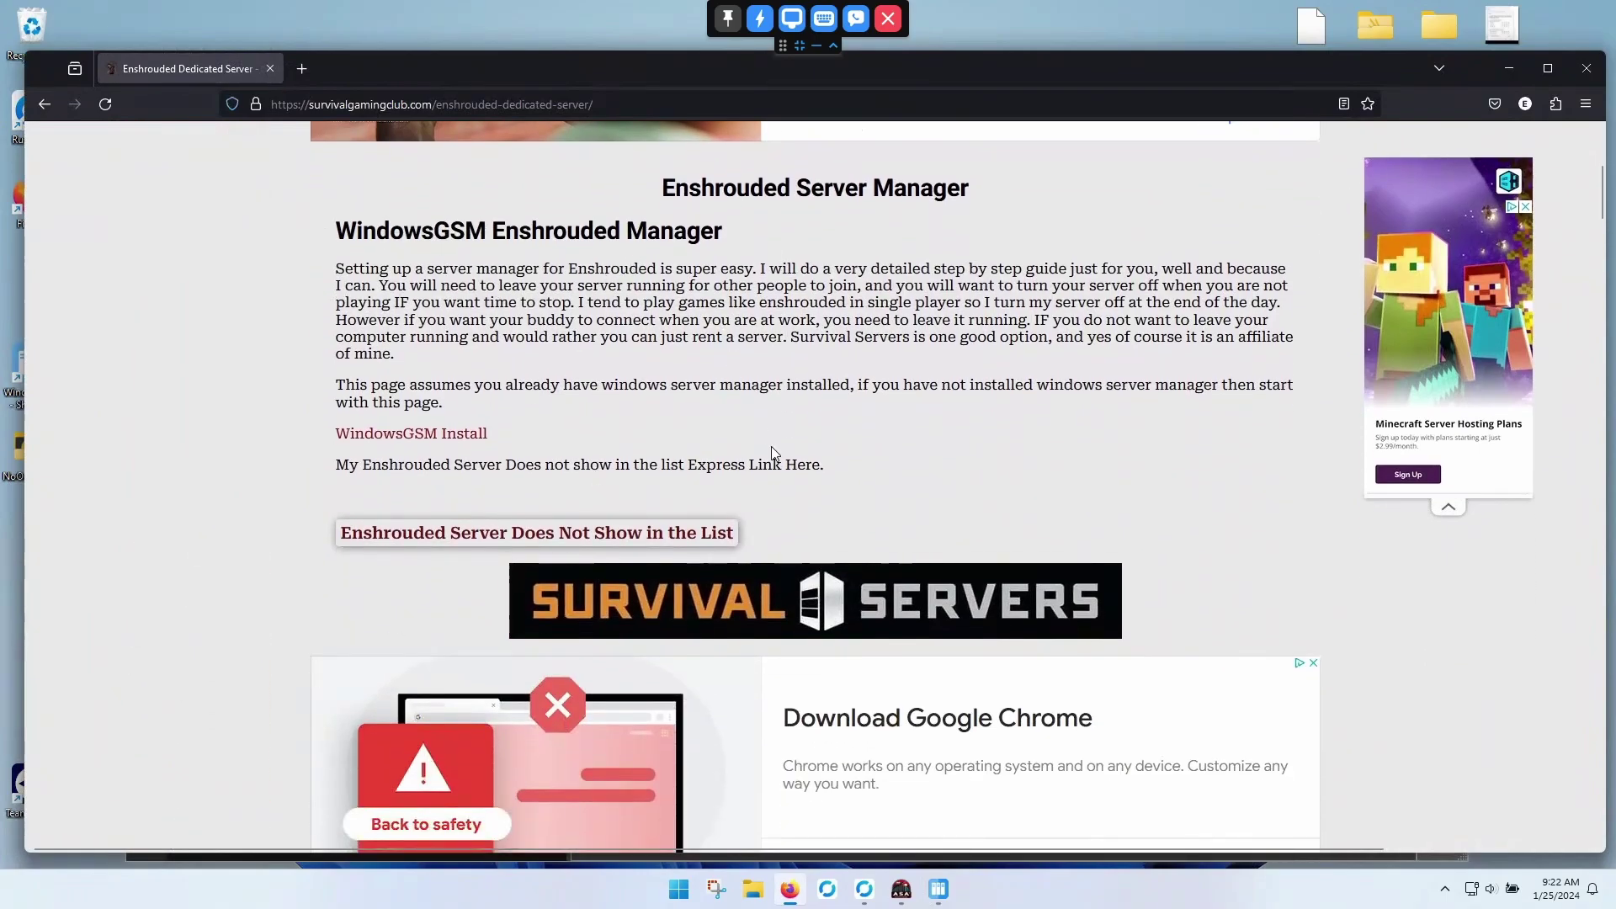
{"action": "scroll", "coordinate": [773, 454], "scroll_direction": "up", "scroll_amount": 4}
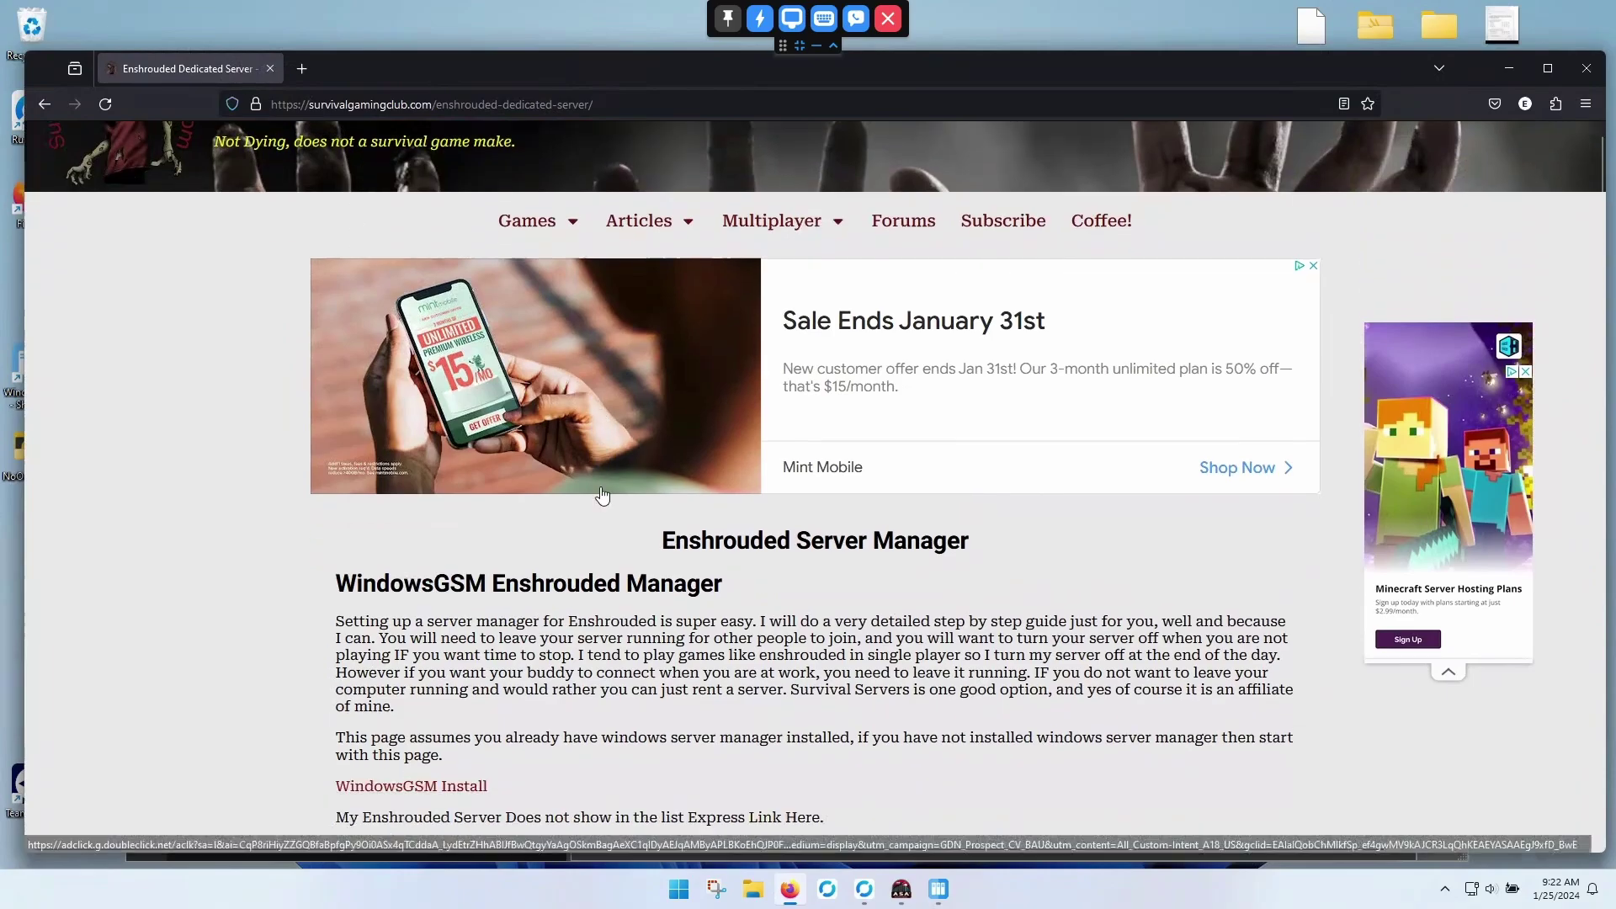
{"action": "scroll", "coordinate": [603, 495], "scroll_direction": "down", "scroll_amount": 10}
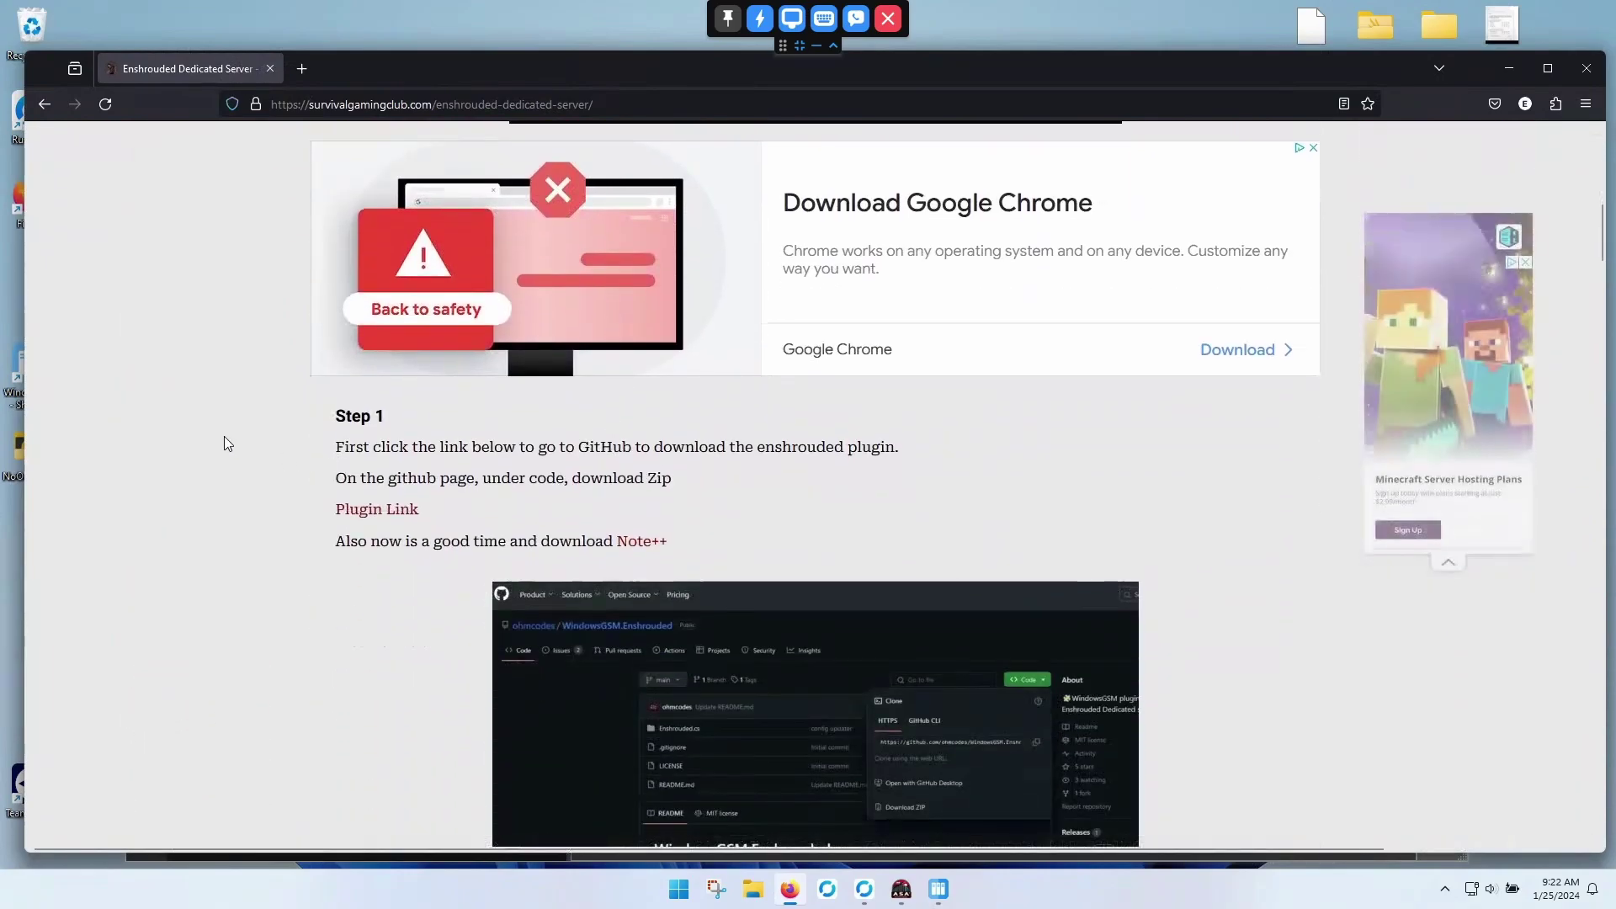
Step: Download the WindowsGSM.Enshrouded GitHub repository as a ZIP and show it in the Downloads folder
{"action": "left_click", "coordinate": [389, 510]}
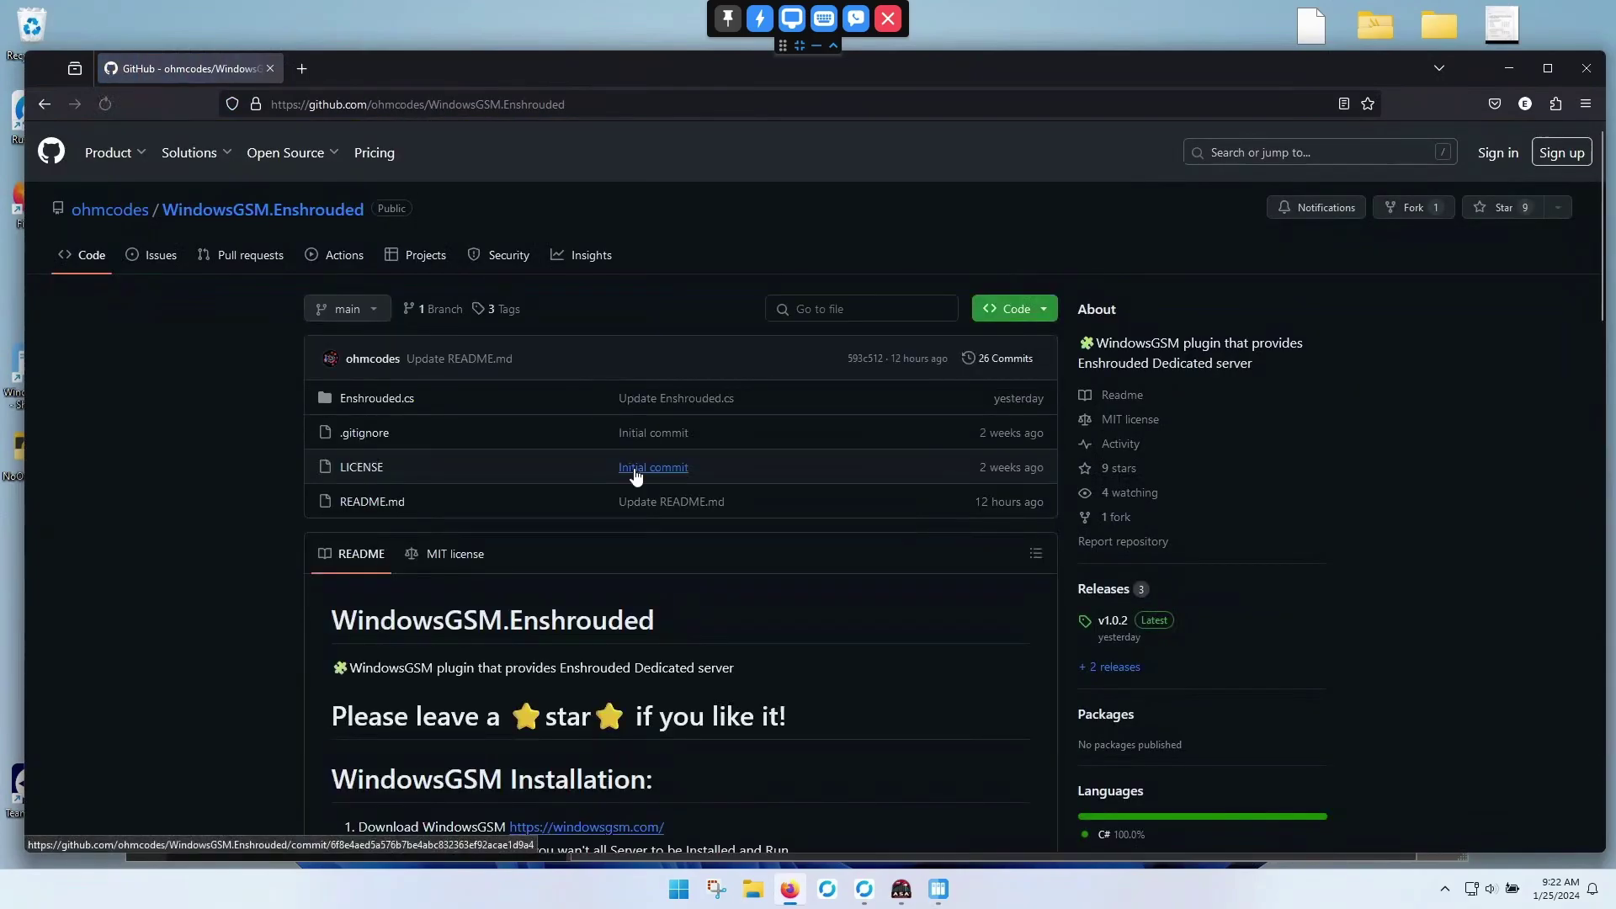
{"action": "left_click", "coordinate": [1042, 311]}
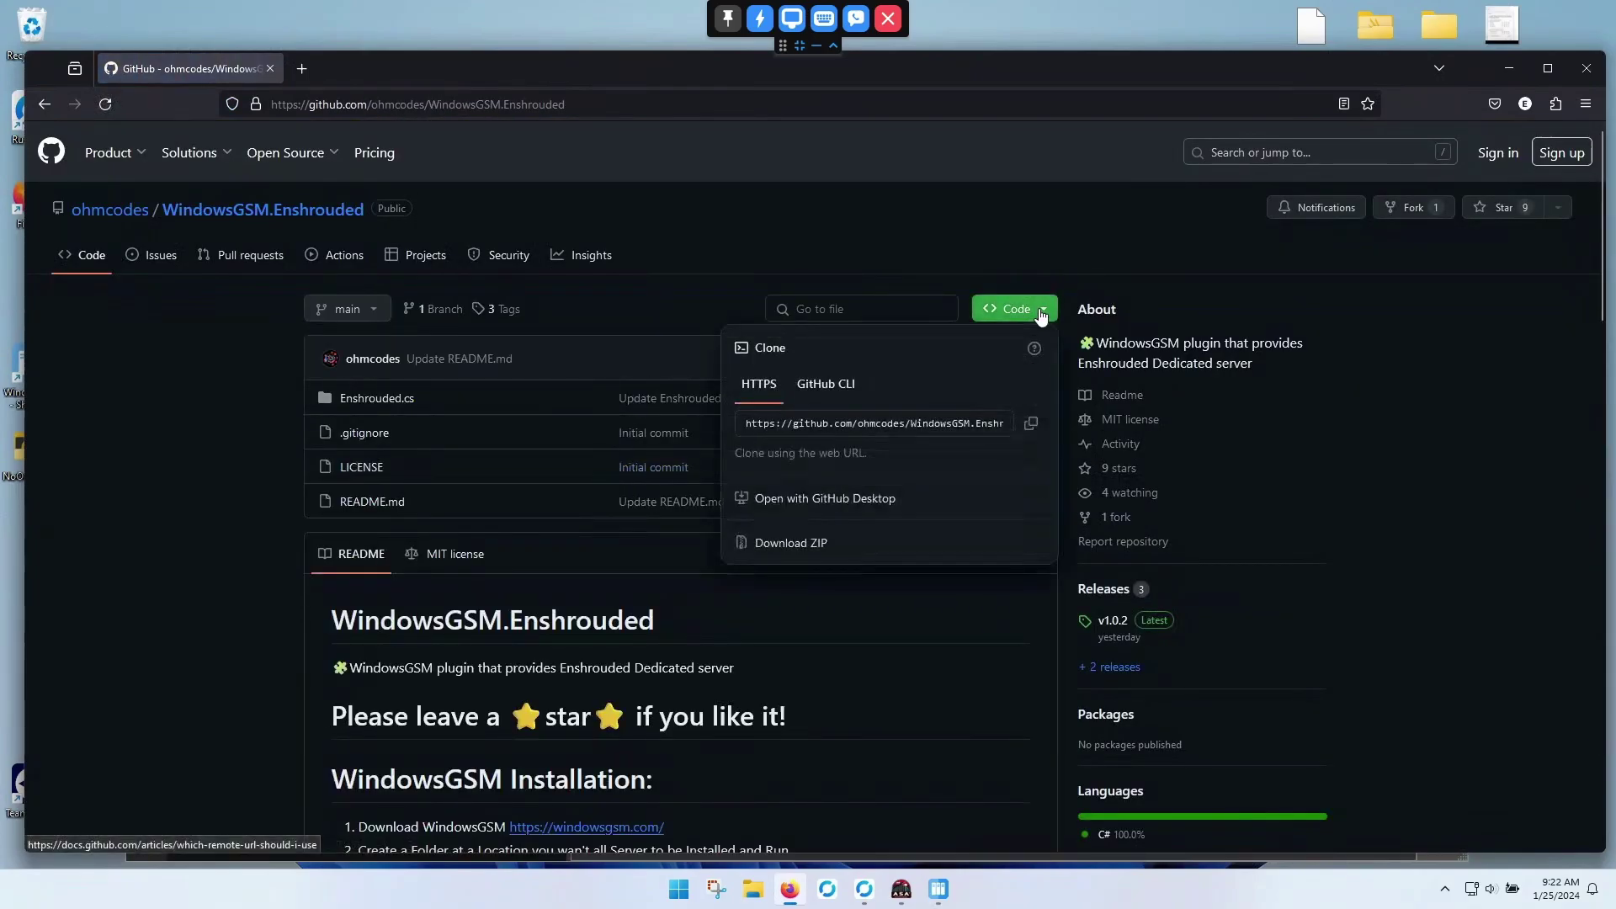
{"action": "left_click", "coordinate": [809, 545]}
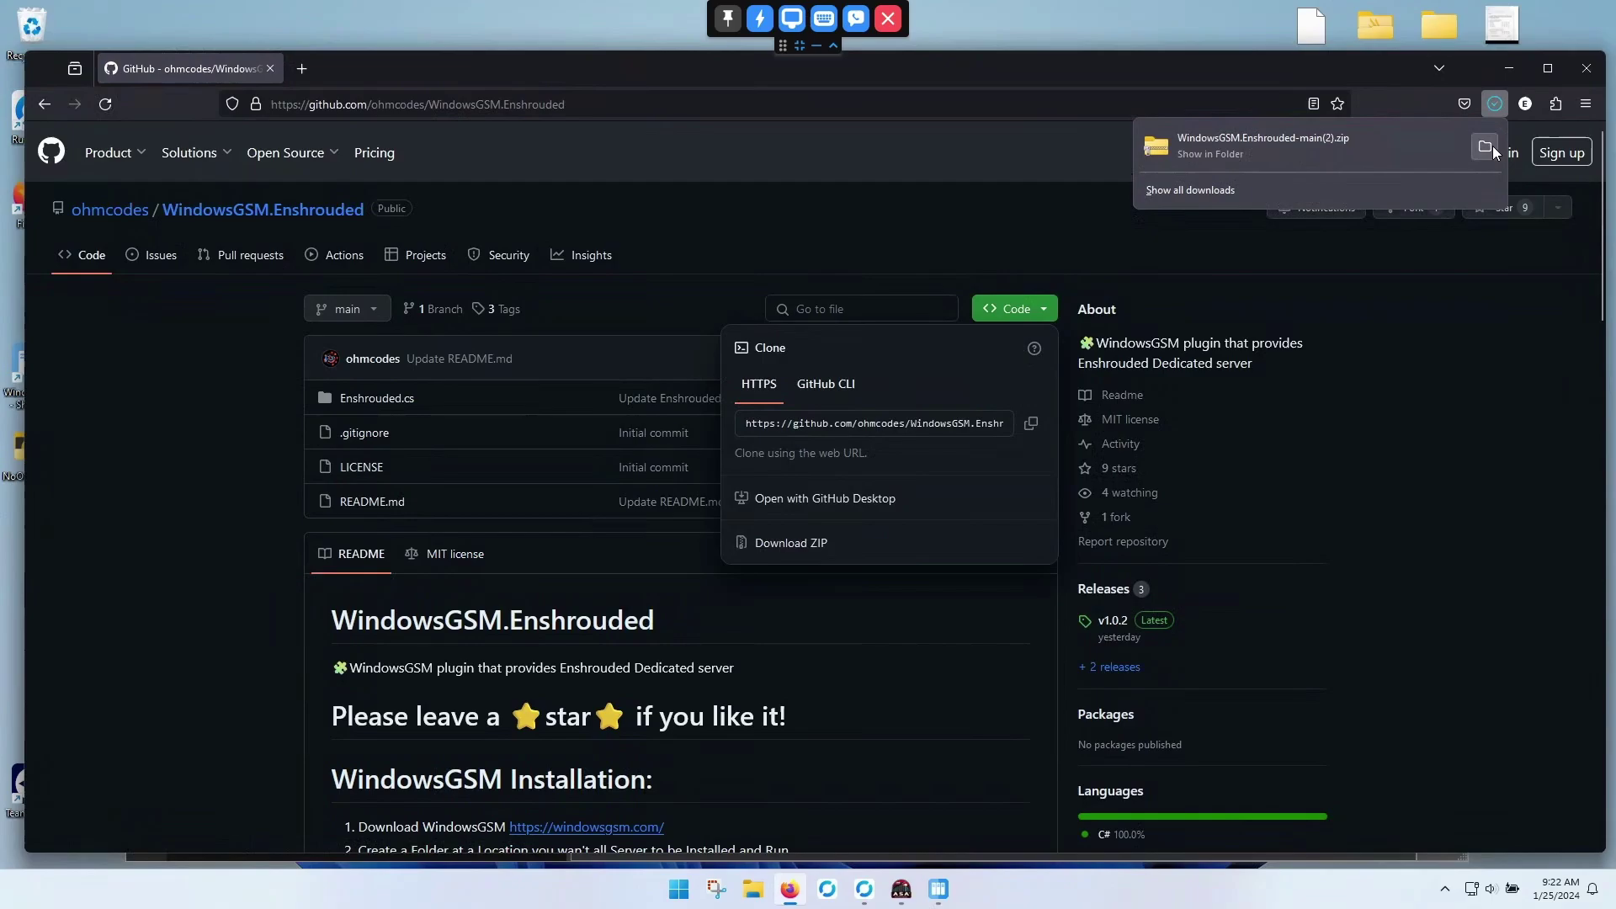
{"action": "left_click", "coordinate": [1487, 149]}
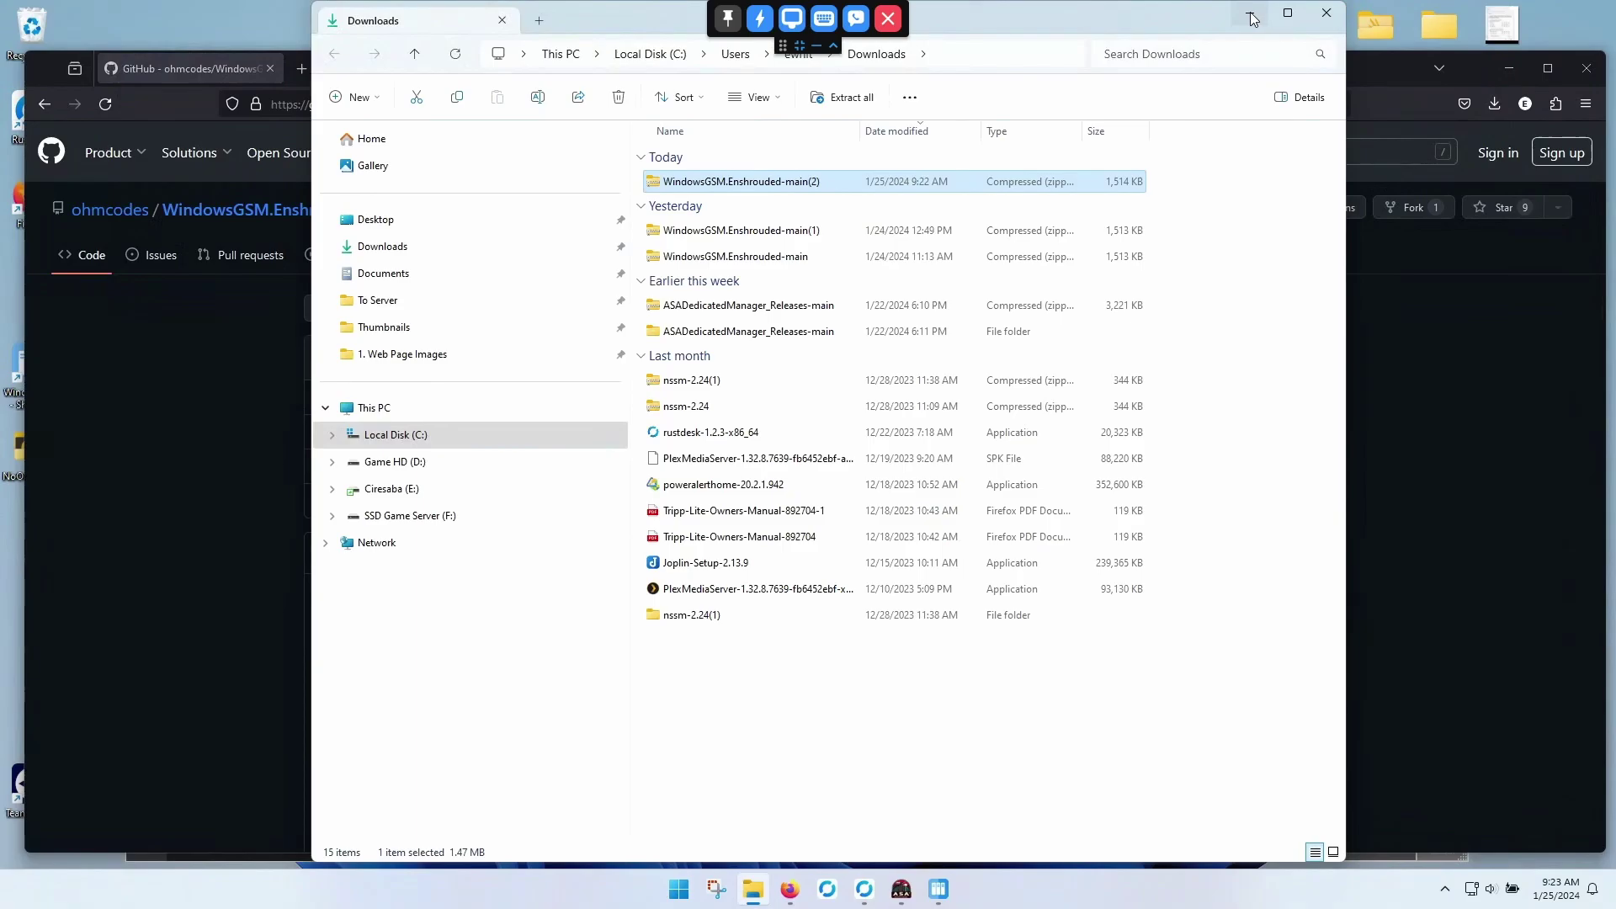
Step: Browse the WindowsGSM.Enshrouded-main(2) zip down to its Enshrouded.cs folder, then close the Downloads window
{"action": "double_click", "coordinate": [746, 182]}
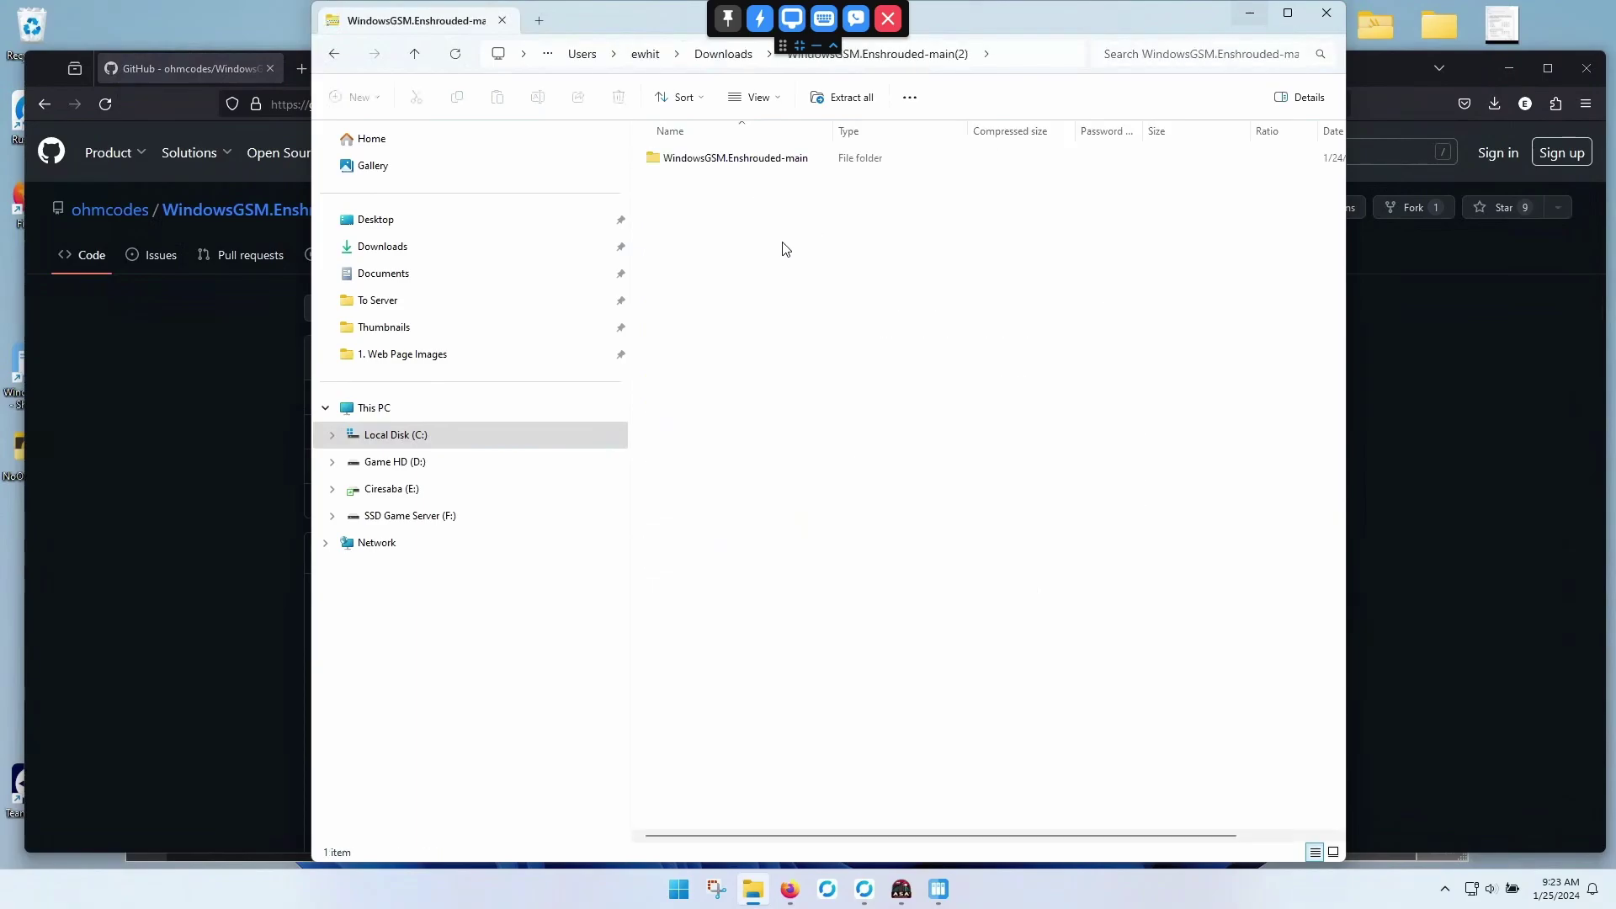
{"action": "double_click", "coordinate": [760, 162]}
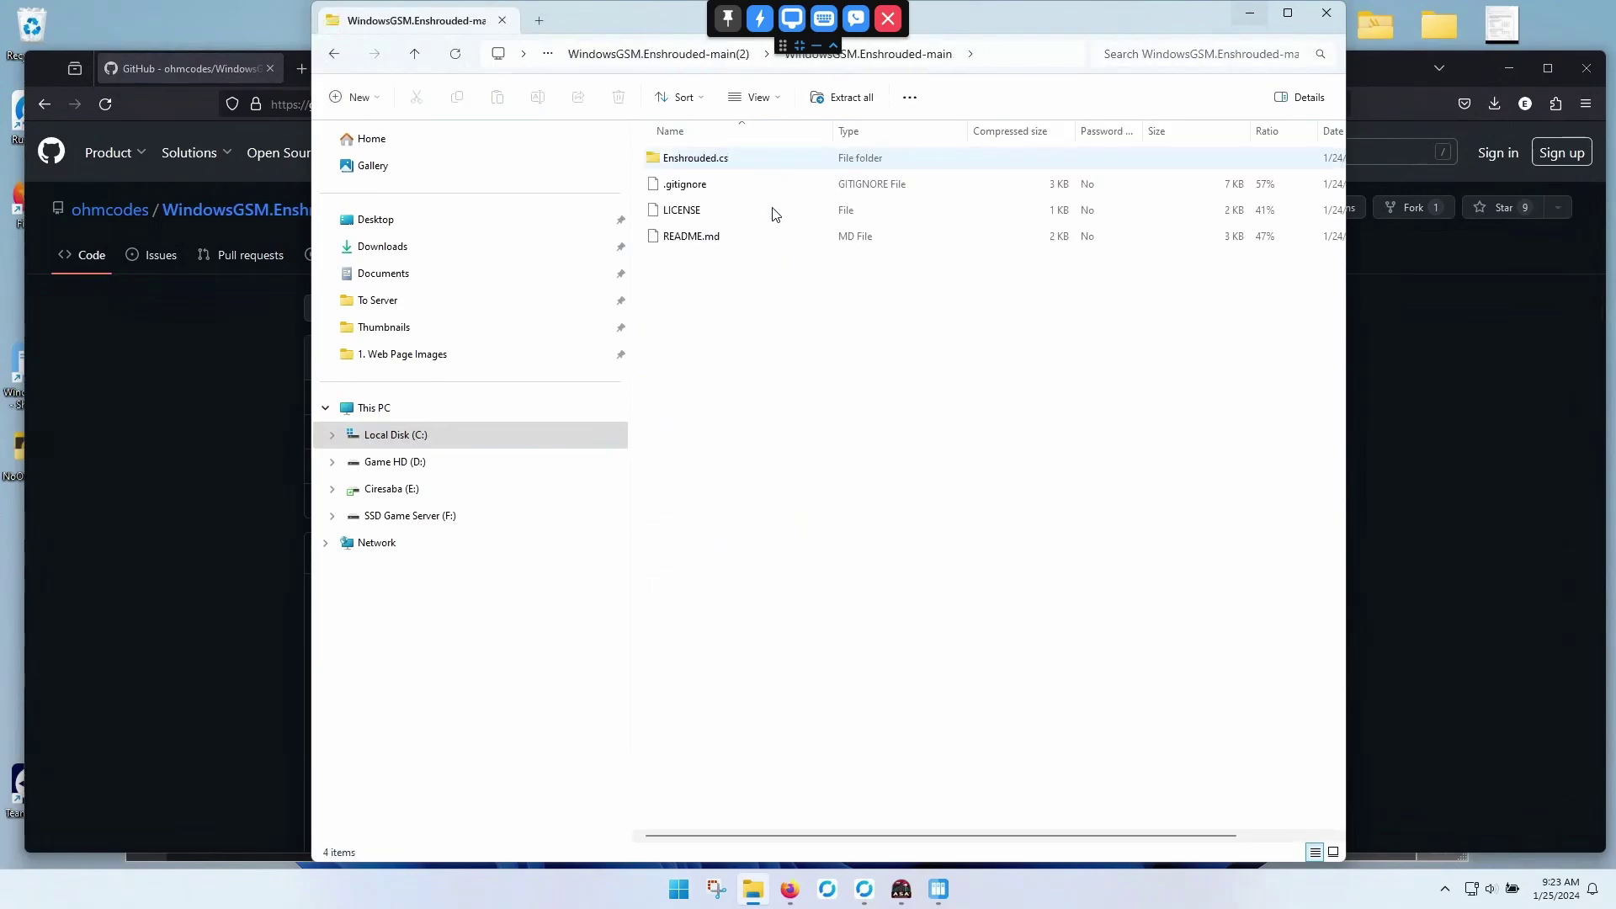
{"action": "double_click", "coordinate": [741, 166]}
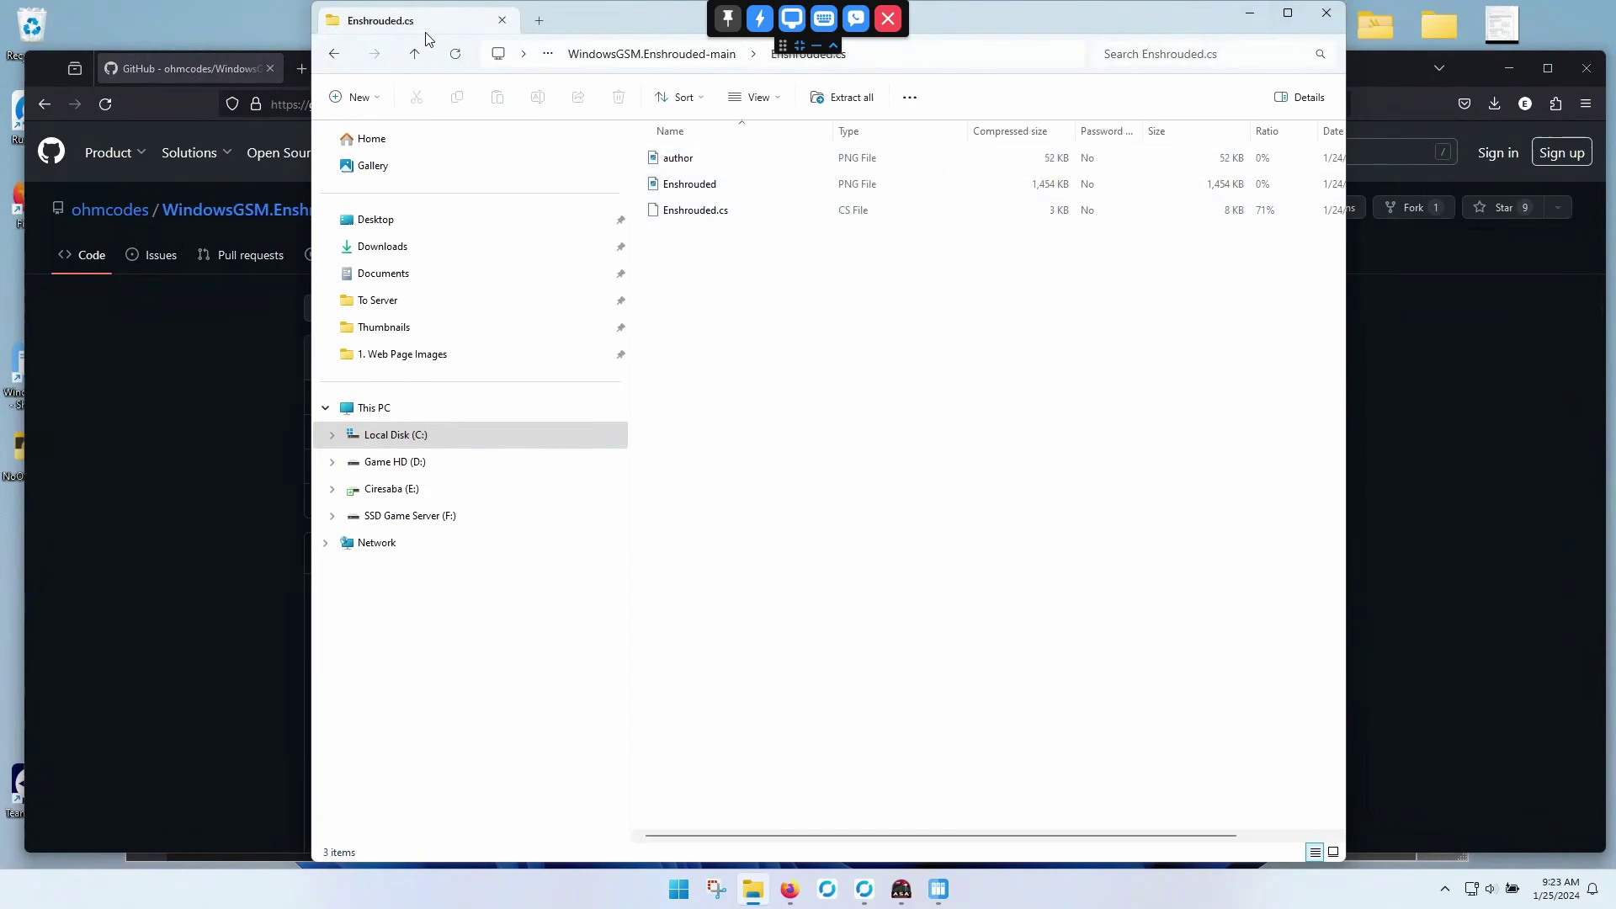
{"action": "left_click", "coordinate": [414, 53]}
{"action": "left_click", "coordinate": [414, 54]}
{"action": "left_click", "coordinate": [414, 53]}
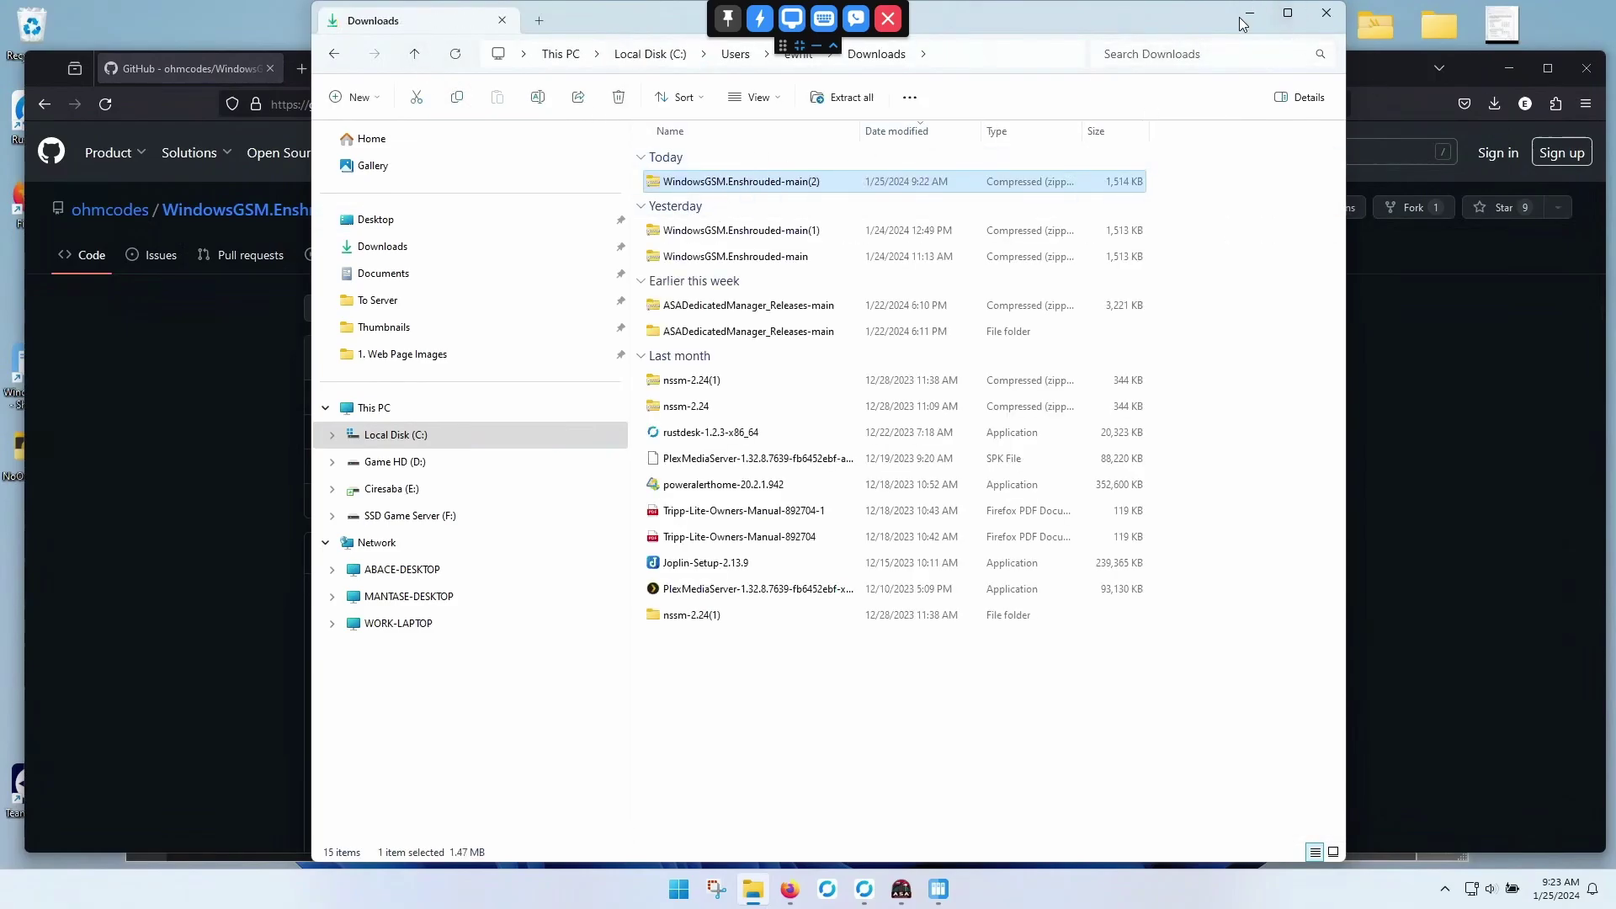
{"action": "left_click", "coordinate": [1326, 14]}
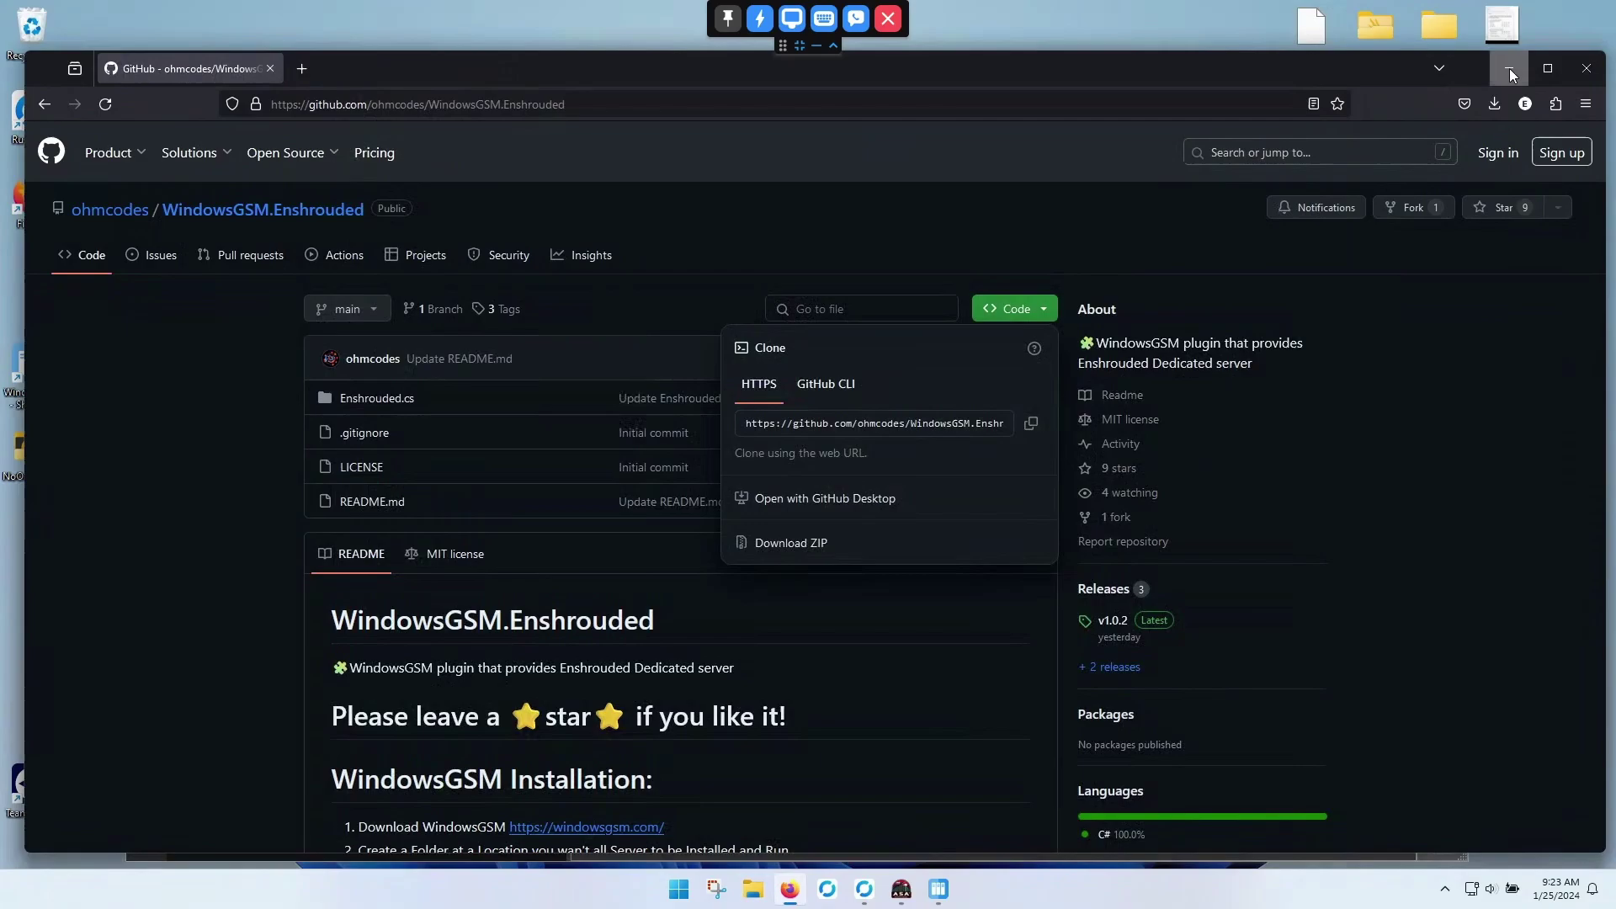
Step: In WindowsGSM's plugin list, start importing the WindowsGSM.Enshrouded-main(2) zip, then cancel and close the list
{"action": "left_click", "coordinate": [1508, 69]}
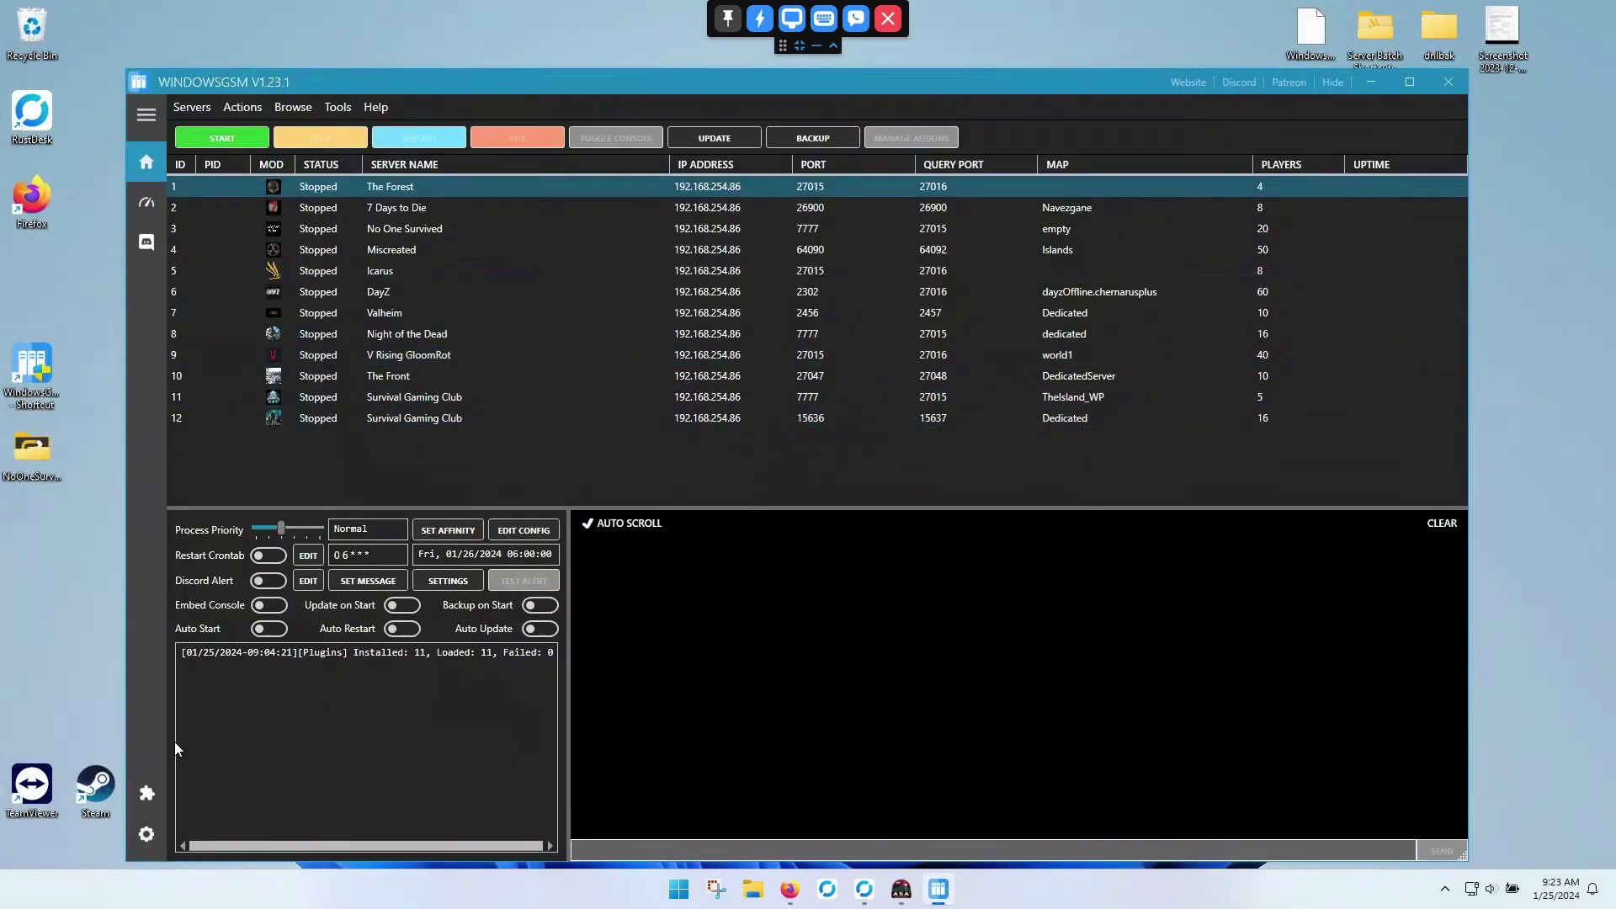
{"action": "left_click", "coordinate": [146, 797]}
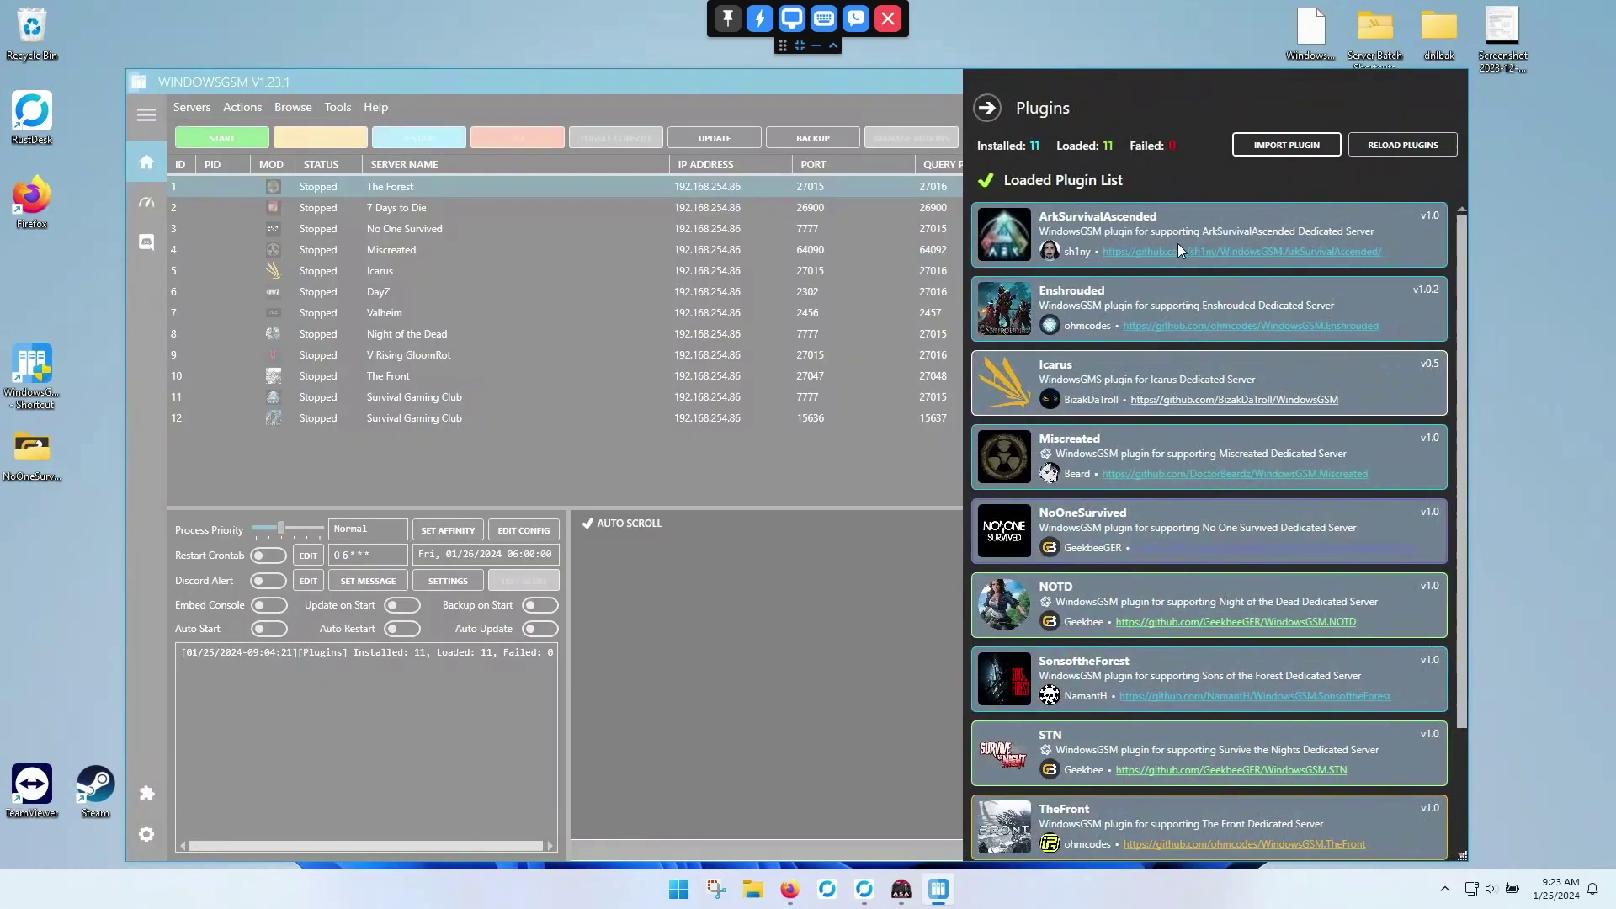
{"action": "left_click", "coordinate": [1286, 145]}
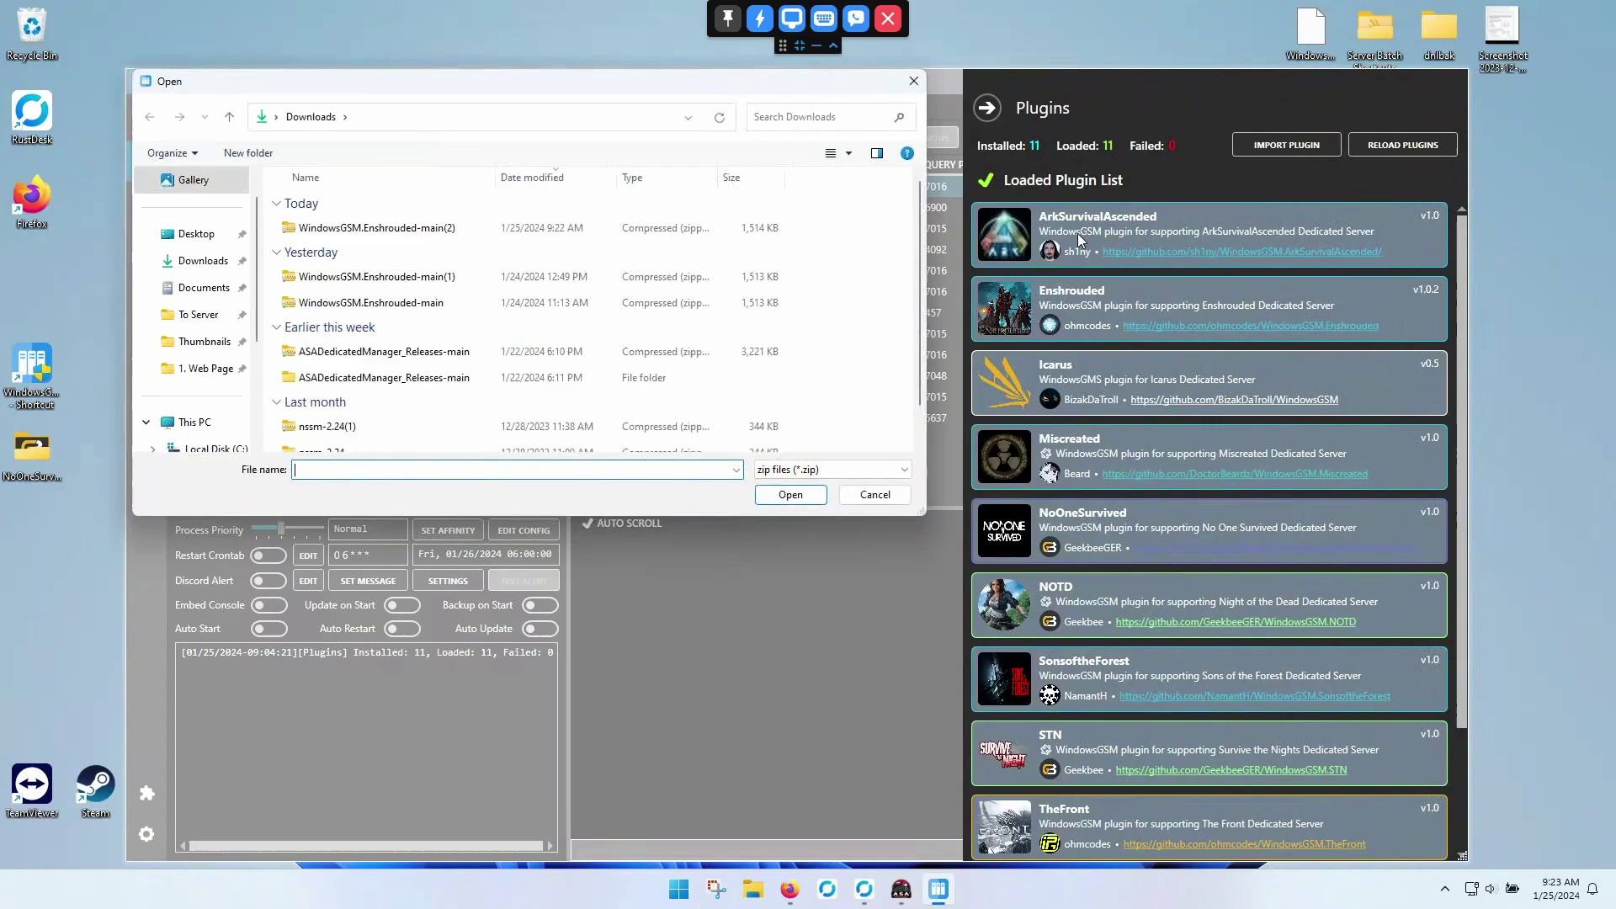
{"action": "left_click", "coordinate": [383, 235]}
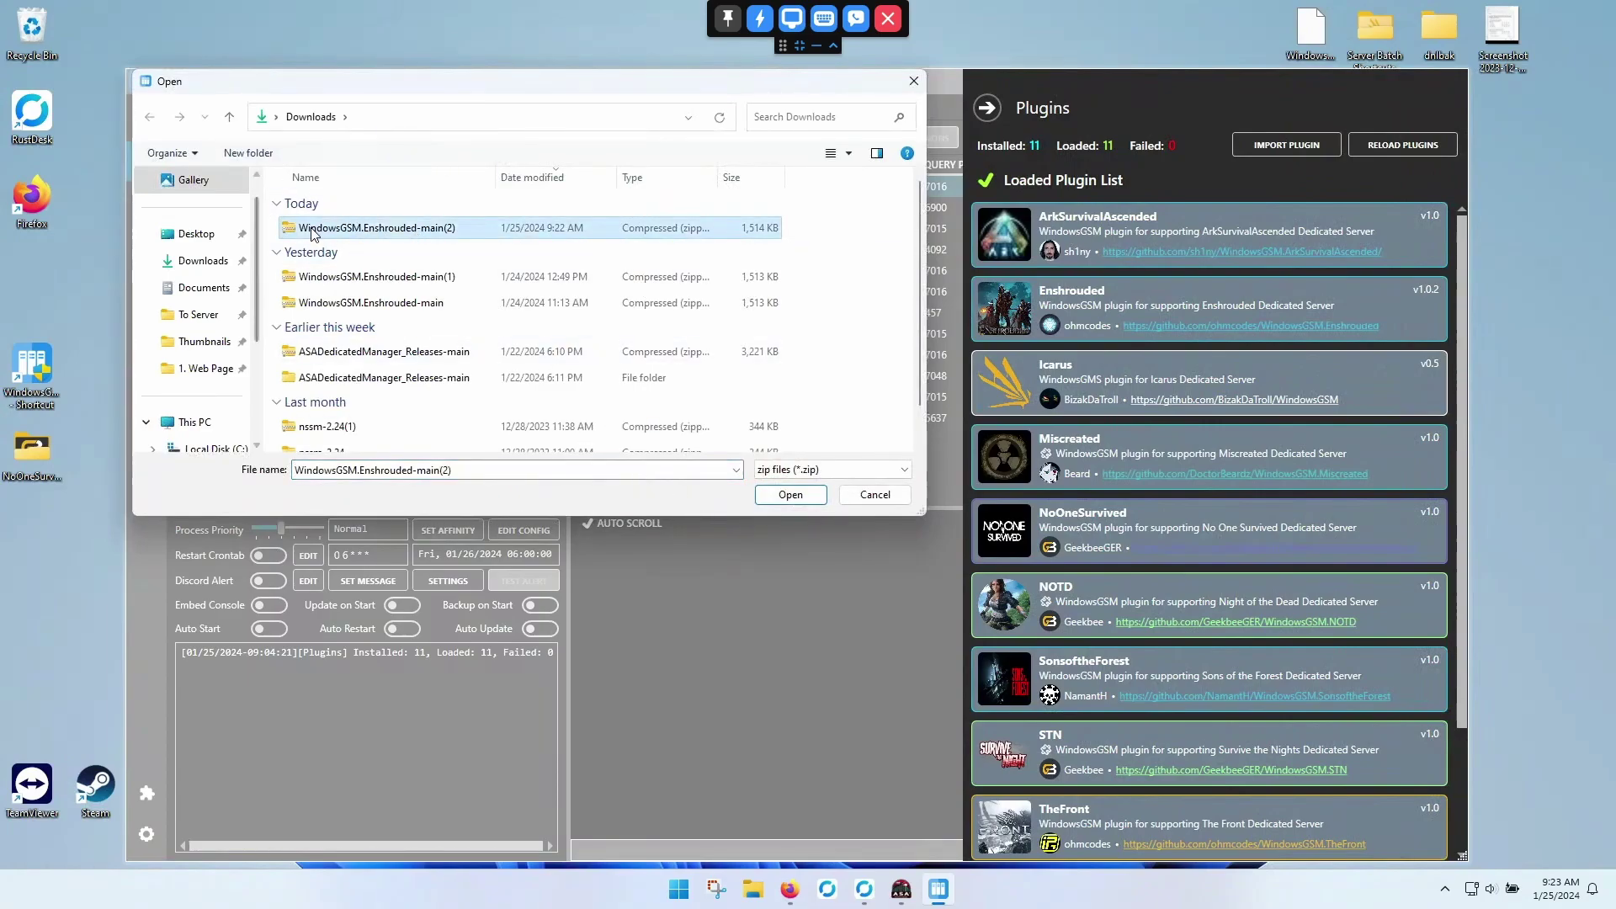
{"action": "left_click", "coordinate": [884, 503]}
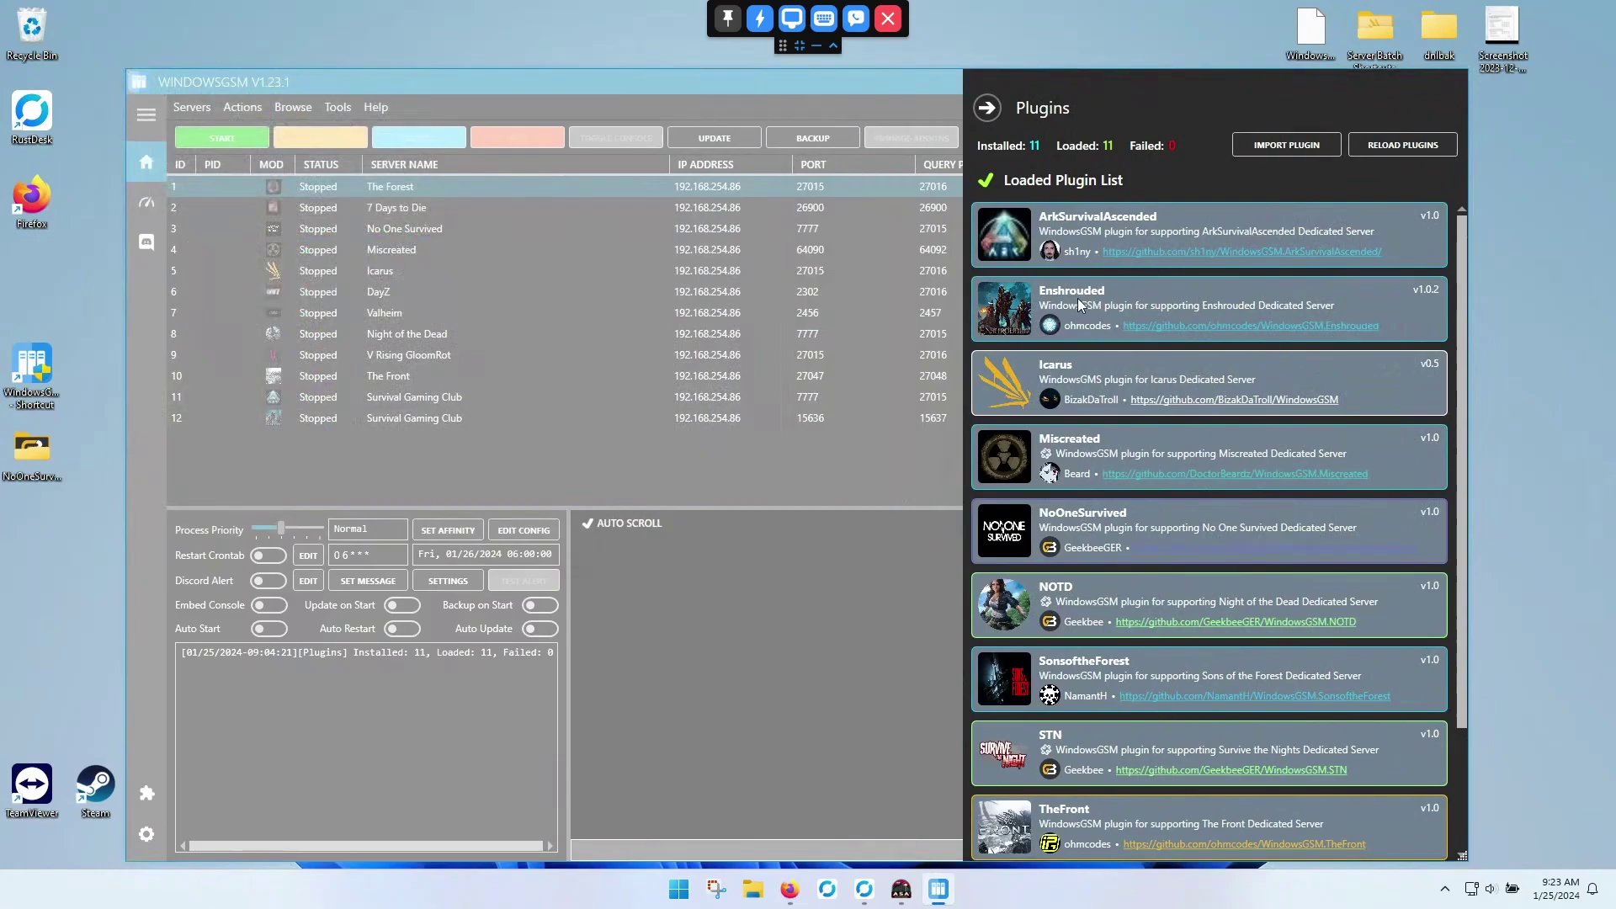
{"action": "left_click", "coordinate": [988, 108]}
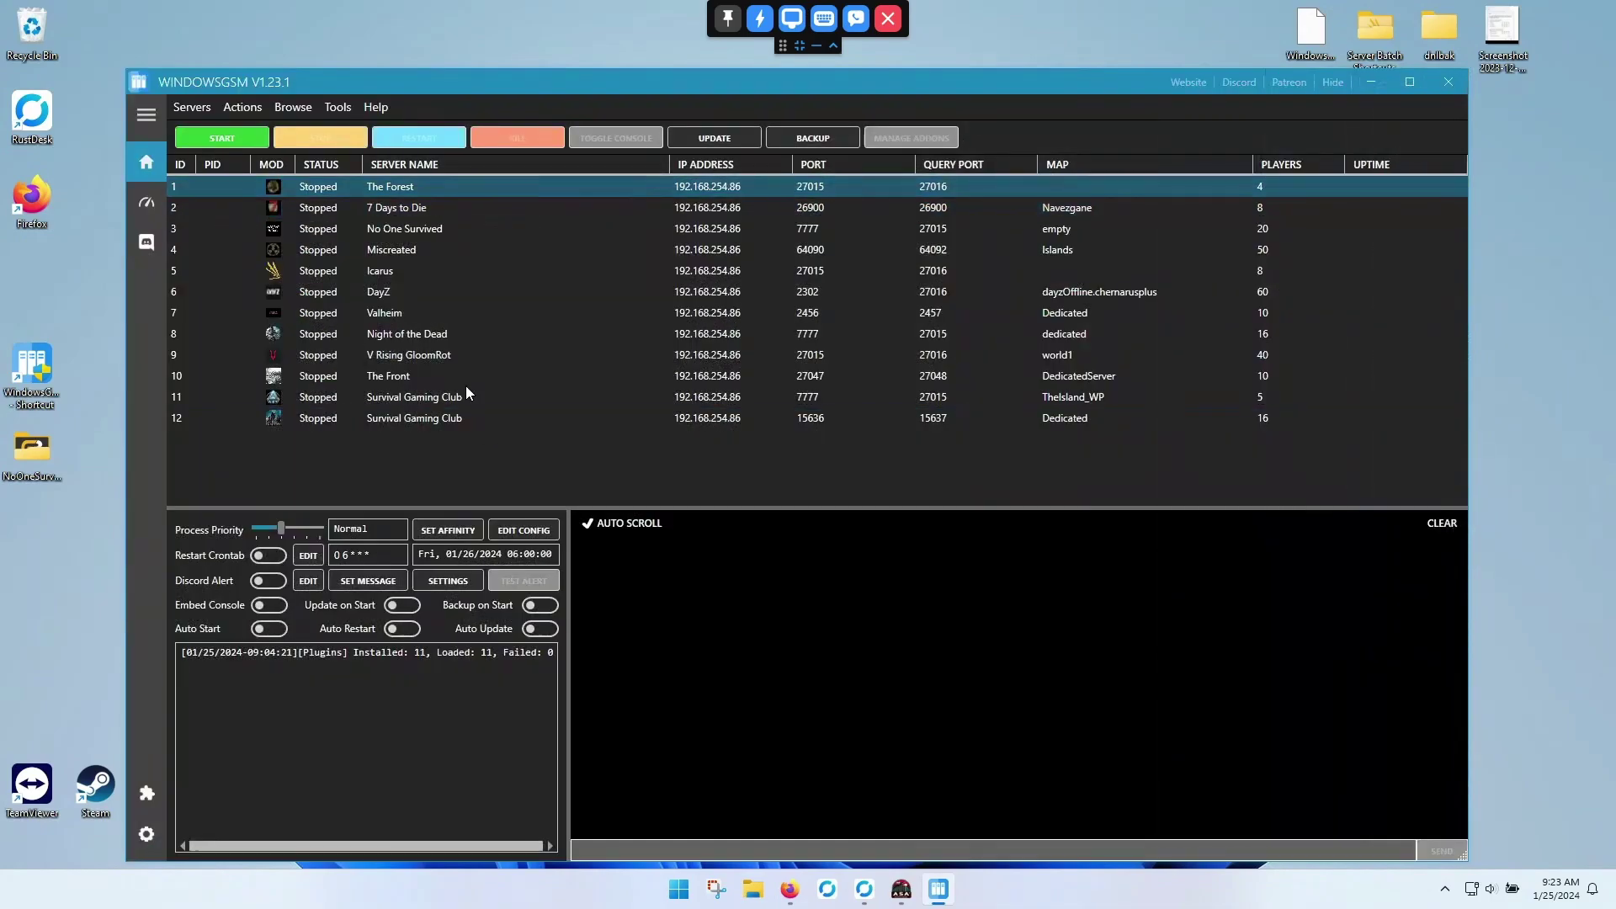
Step: Pick Enshrouded Dedicated Server [Enshrouded.cs] in the Install Game Server list, then close the panel
{"action": "left_click", "coordinate": [185, 105]}
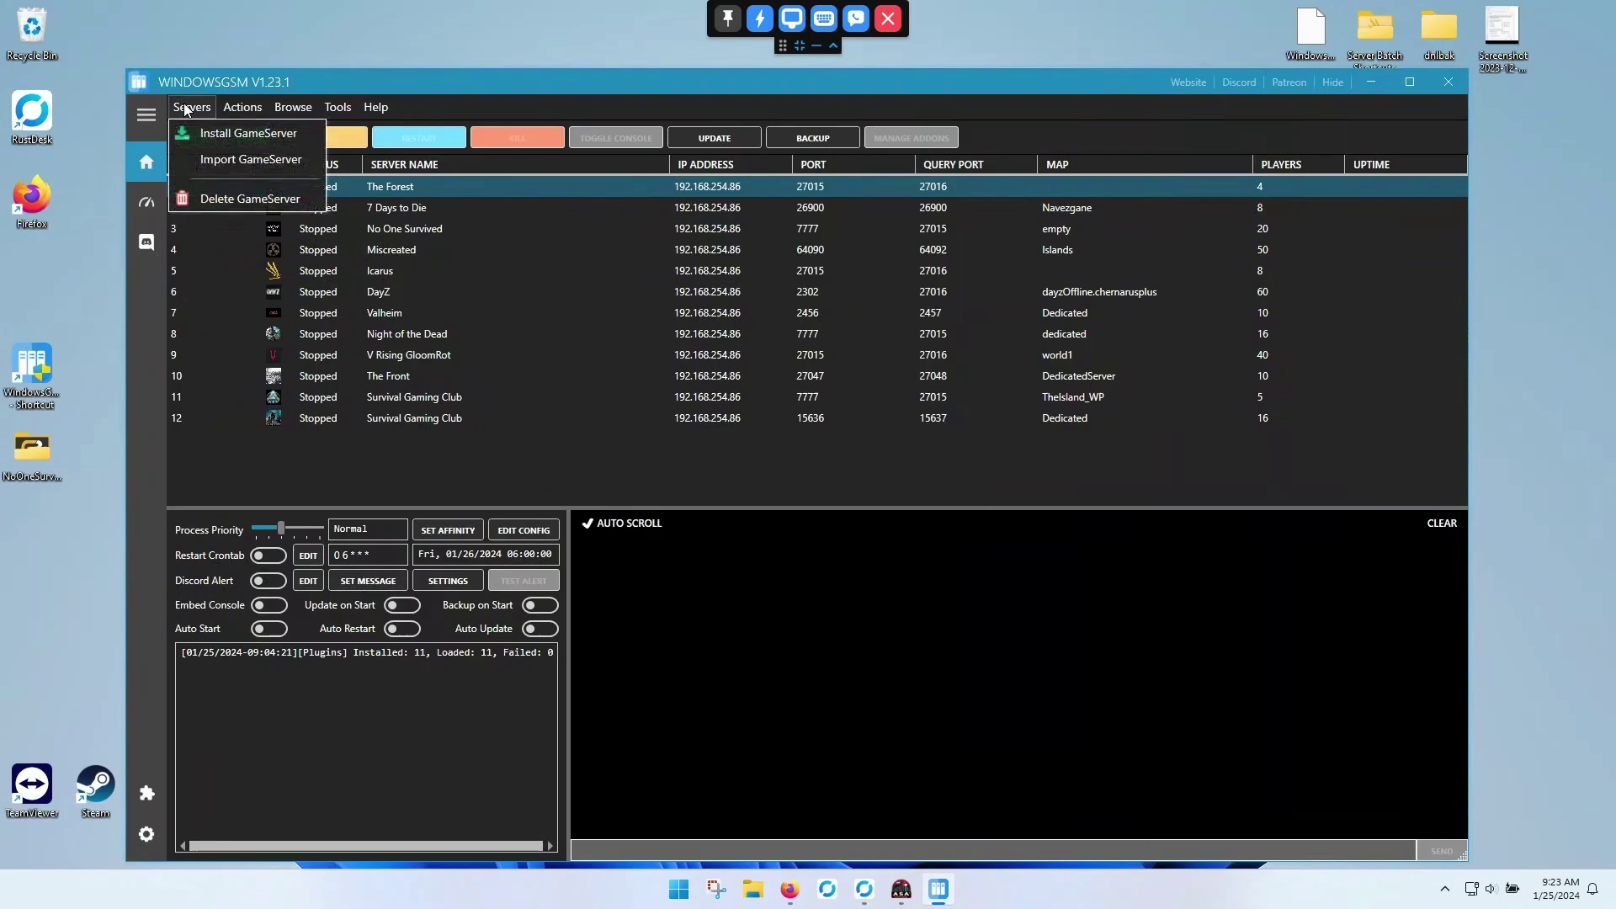
{"action": "left_click", "coordinate": [276, 132]}
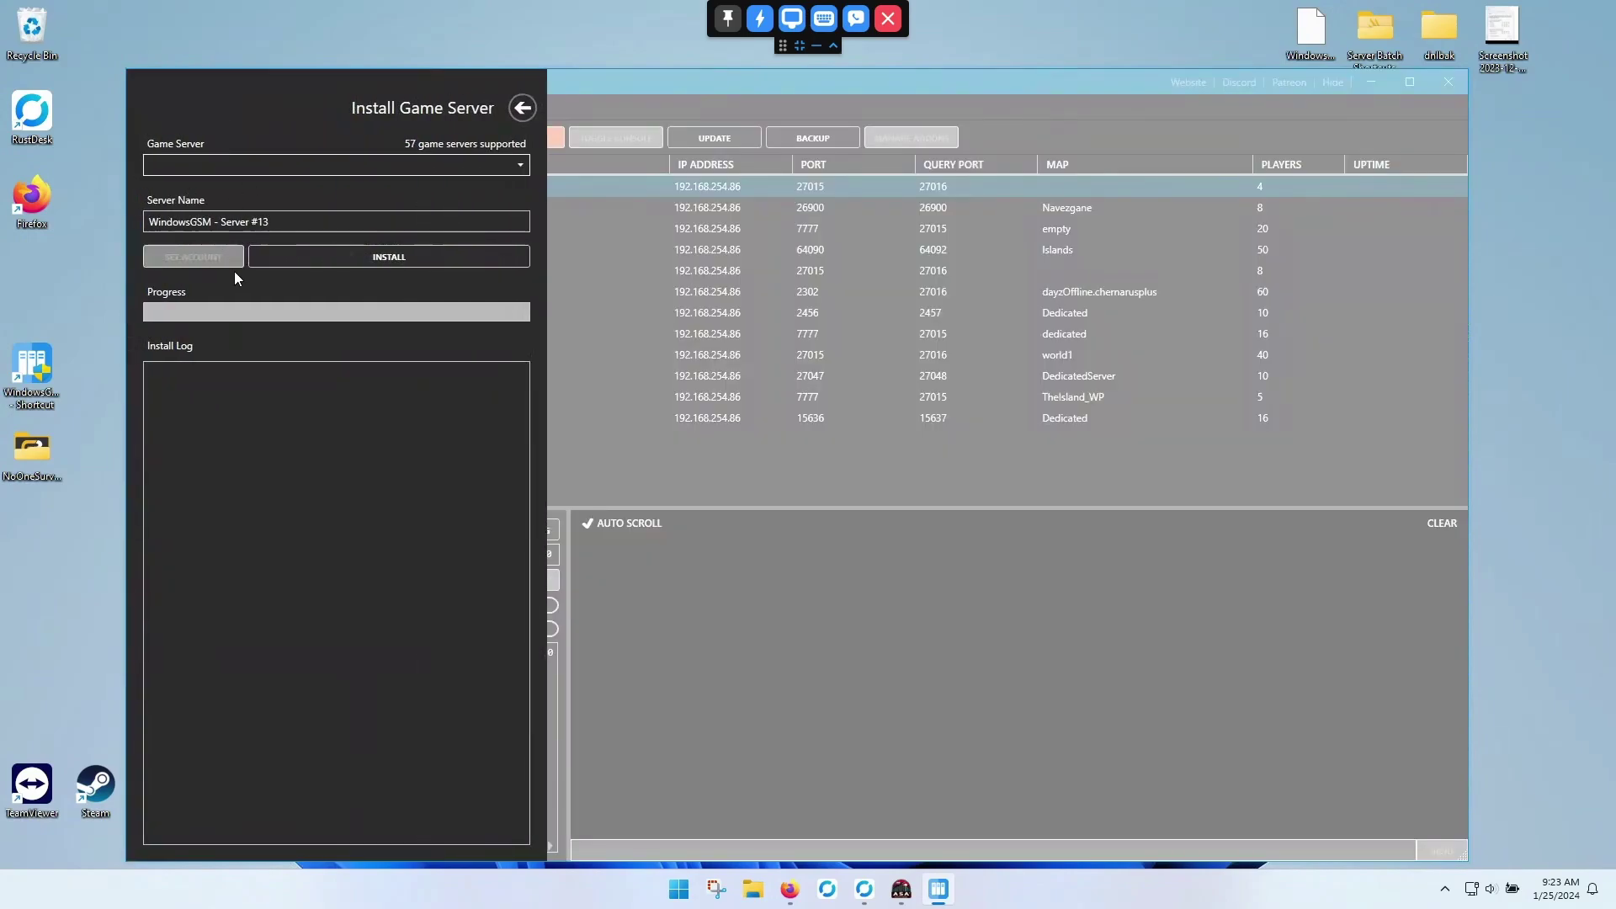
{"action": "left_click", "coordinate": [404, 165]}
{"action": "scroll", "coordinate": [371, 311], "scroll_direction": "down", "scroll_amount": 1}
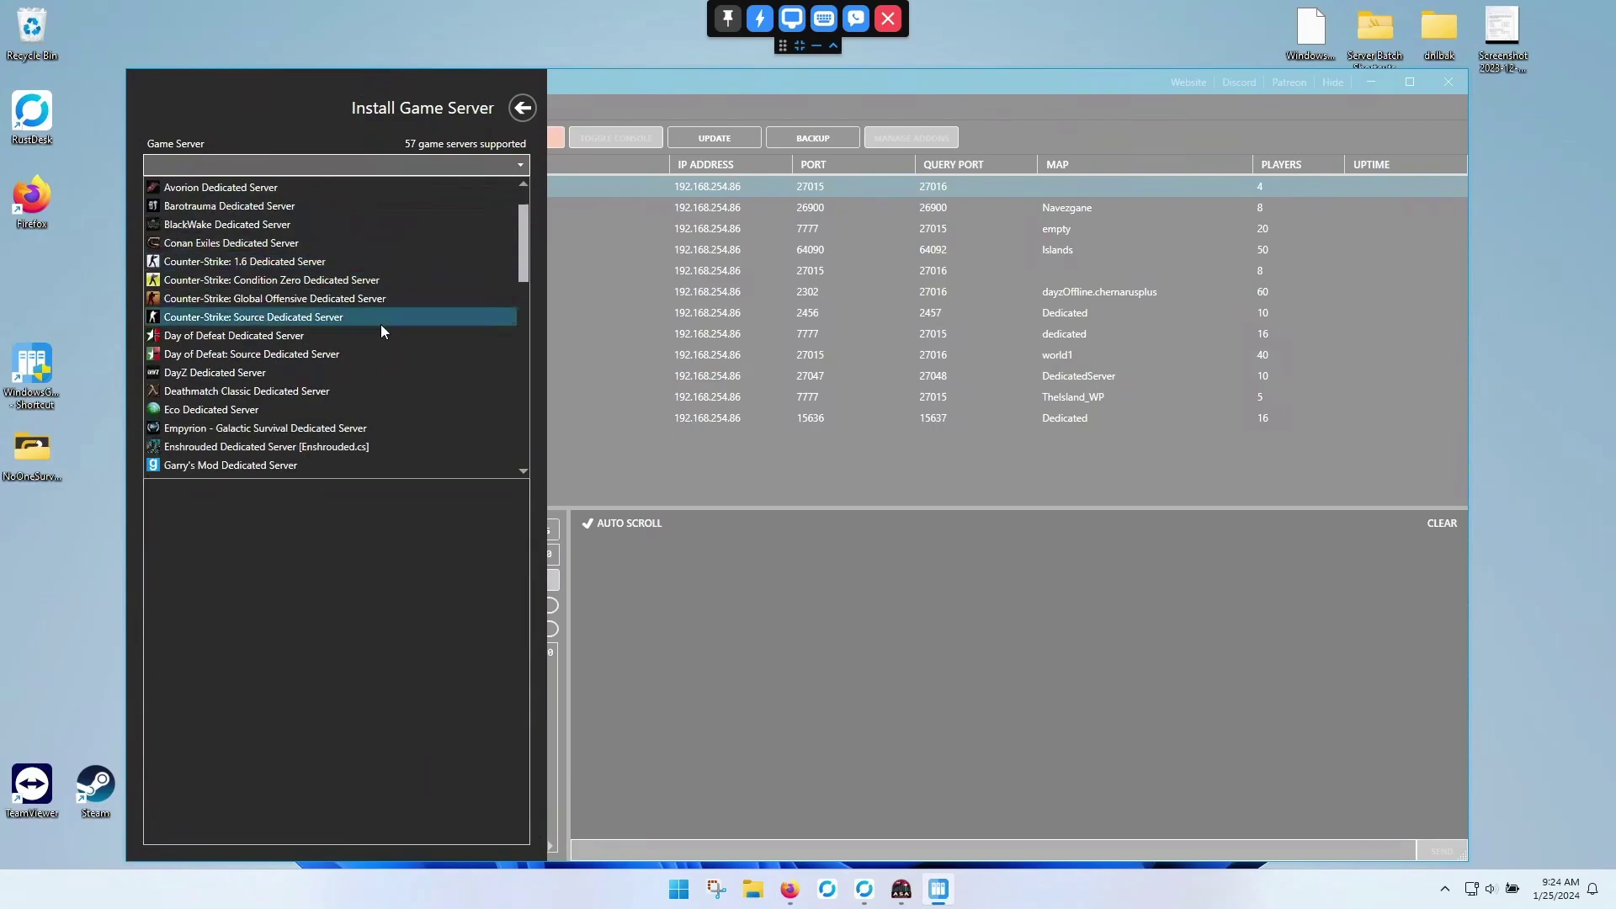
{"action": "scroll", "coordinate": [381, 325], "scroll_direction": "down", "scroll_amount": 1}
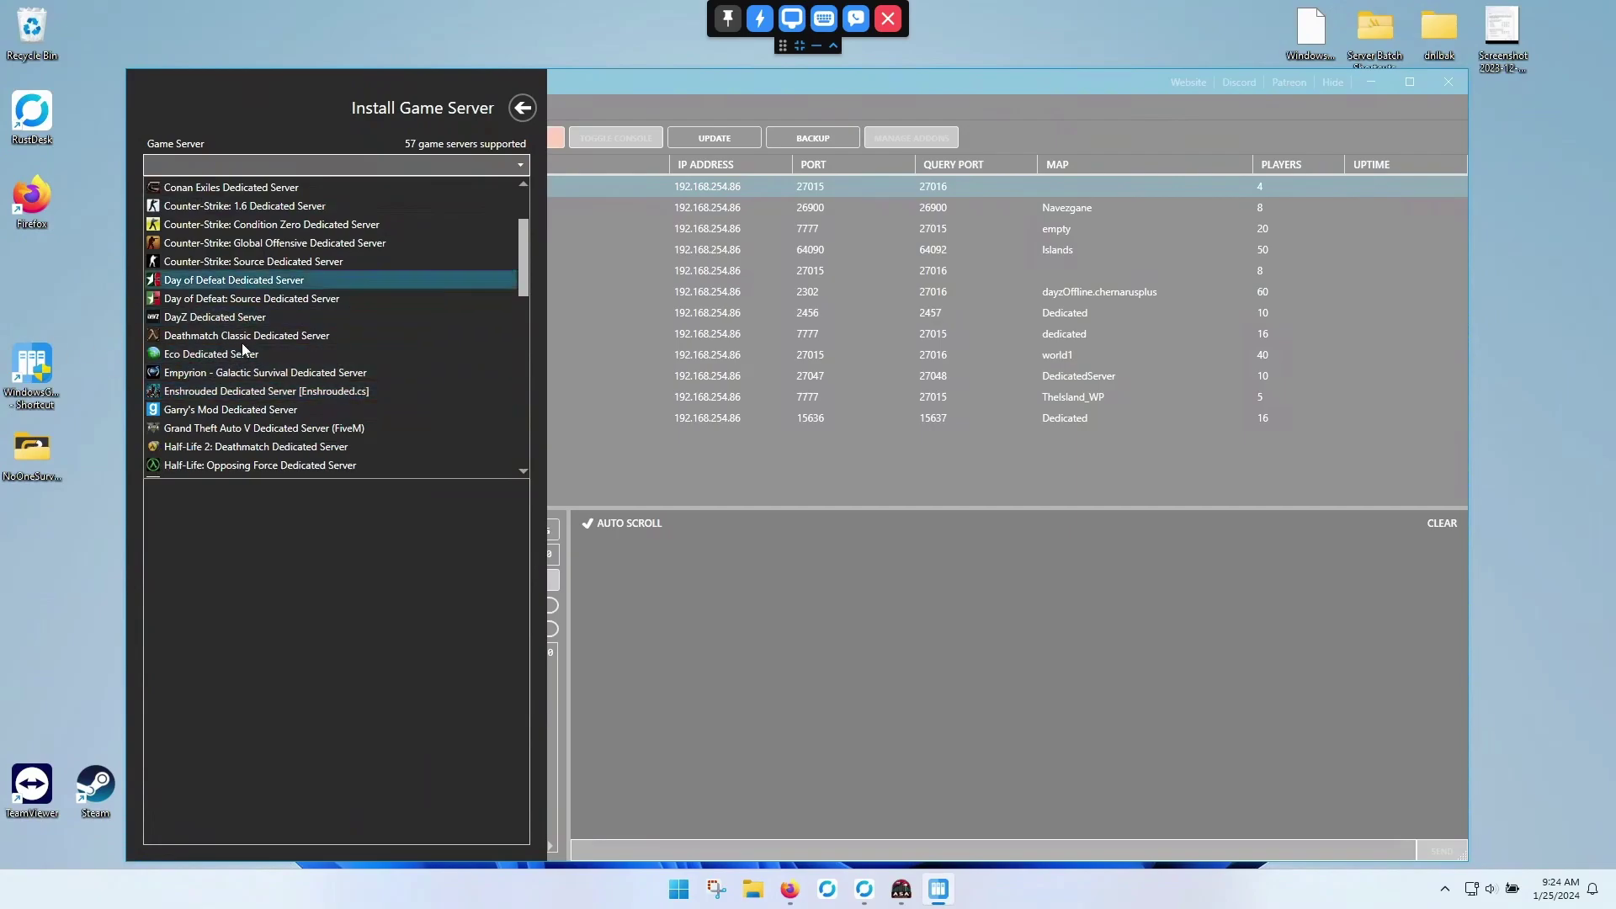
{"action": "left_click", "coordinate": [320, 396]}
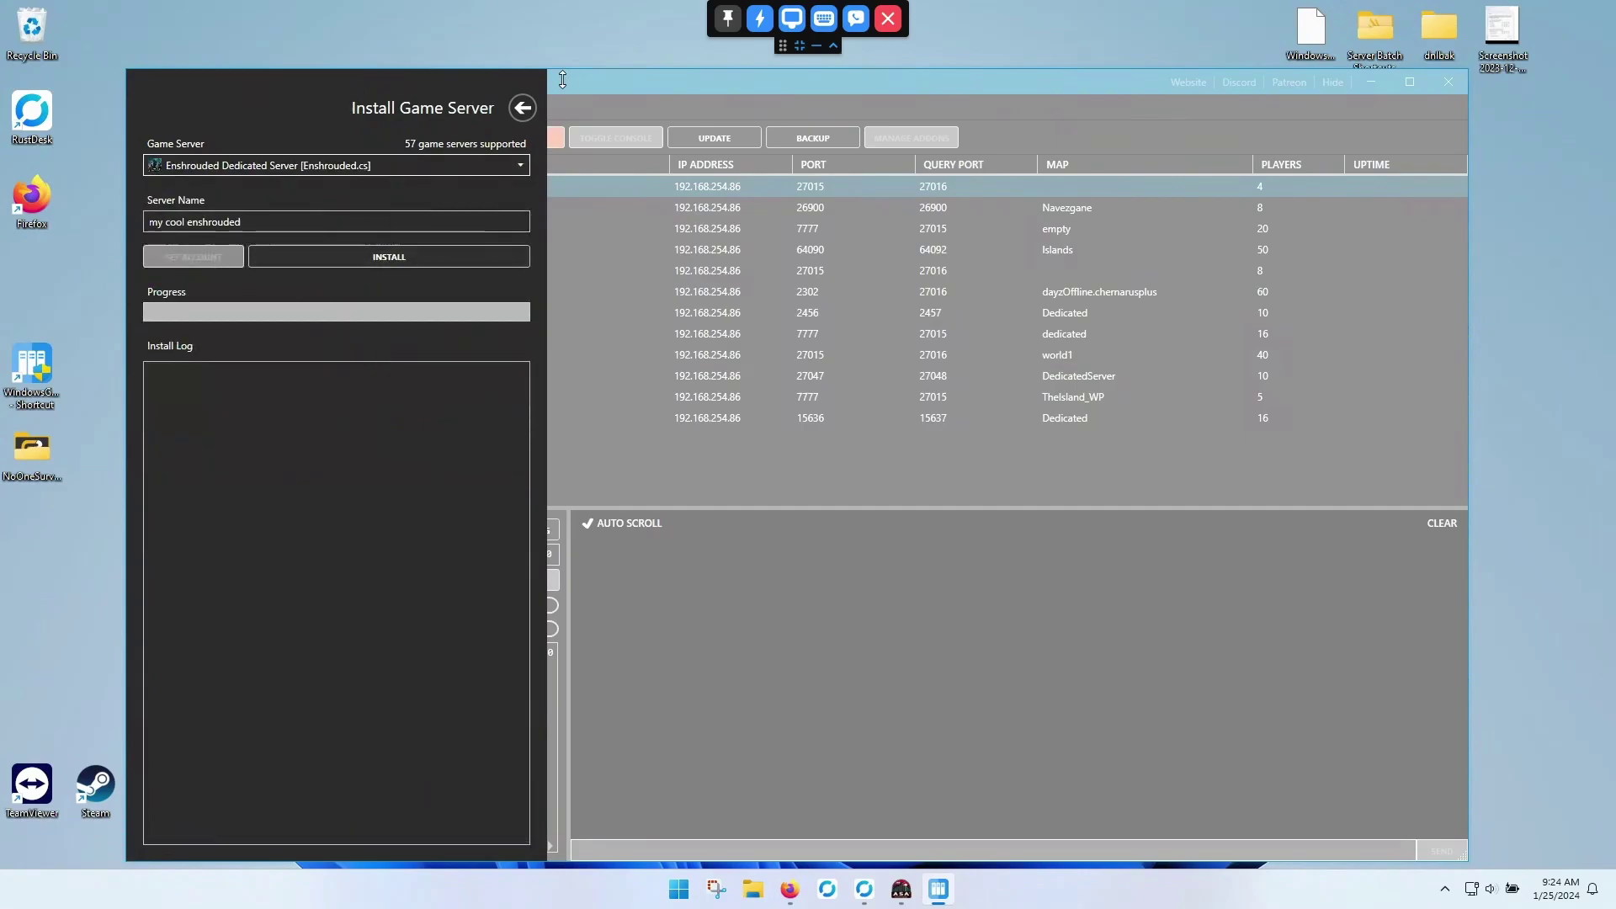
{"action": "left_click", "coordinate": [524, 110]}
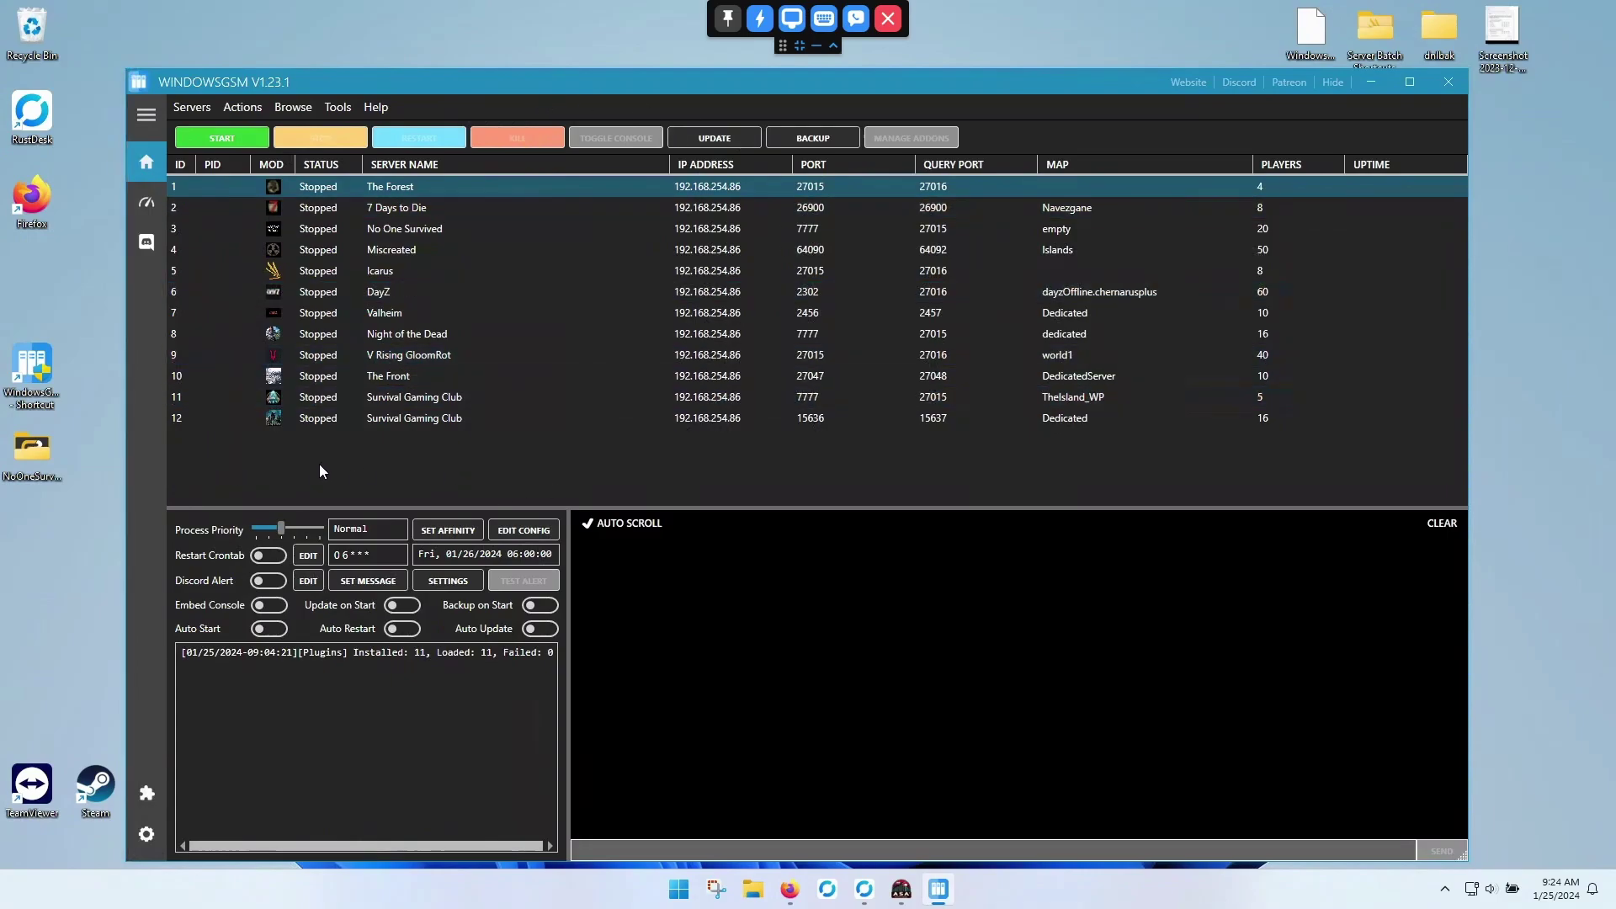
{"action": "left_click", "coordinate": [472, 417]}
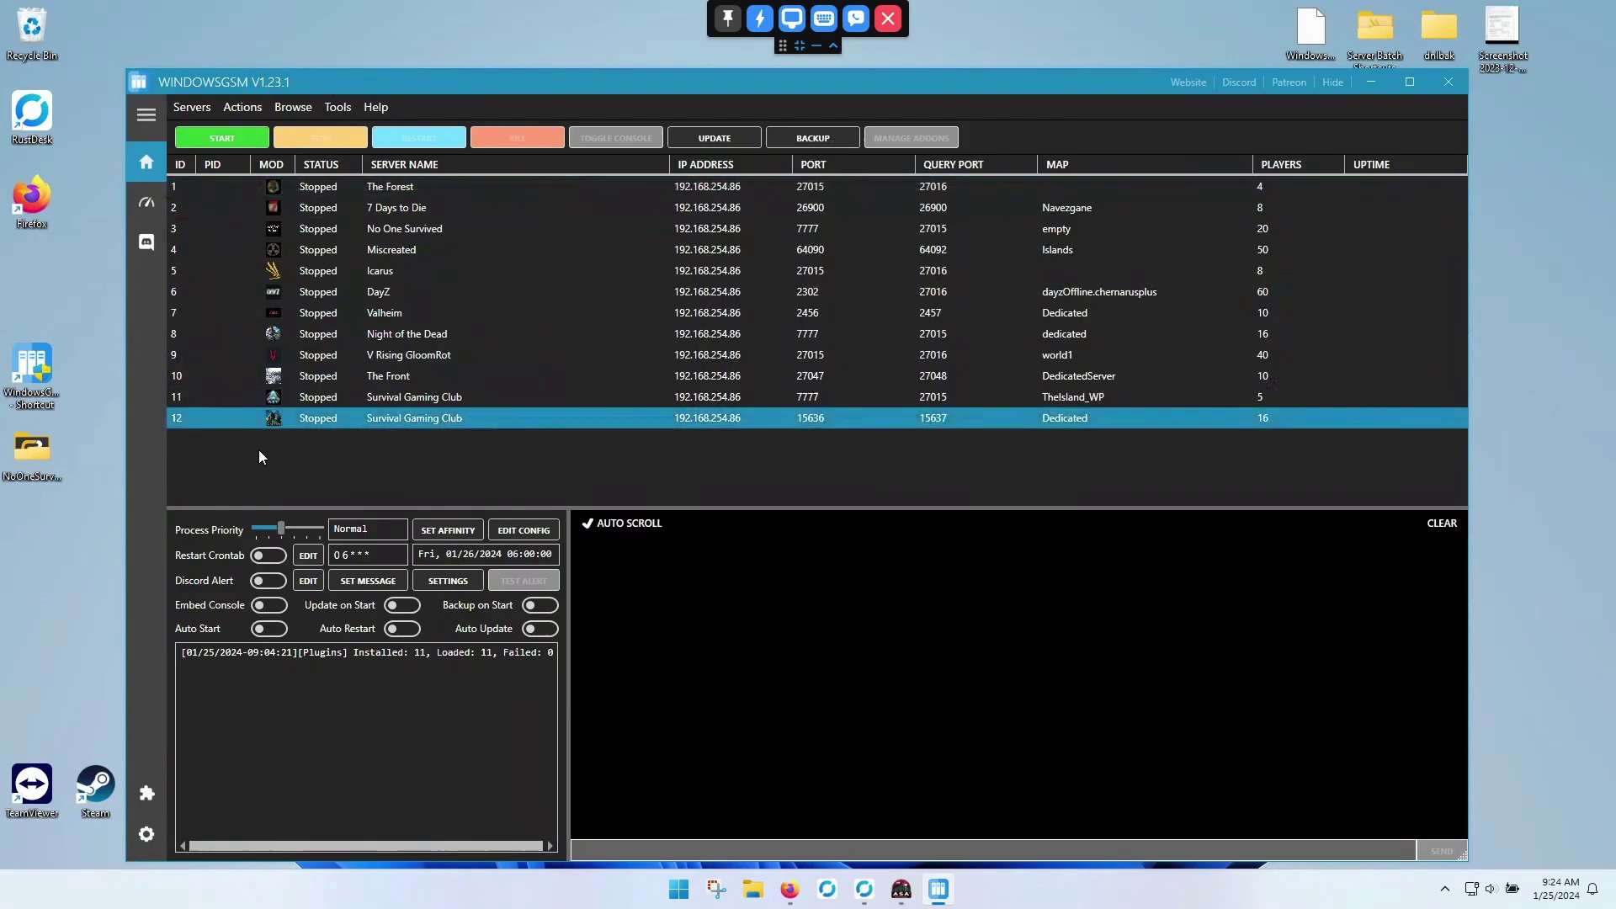
{"action": "left_click", "coordinate": [518, 528]}
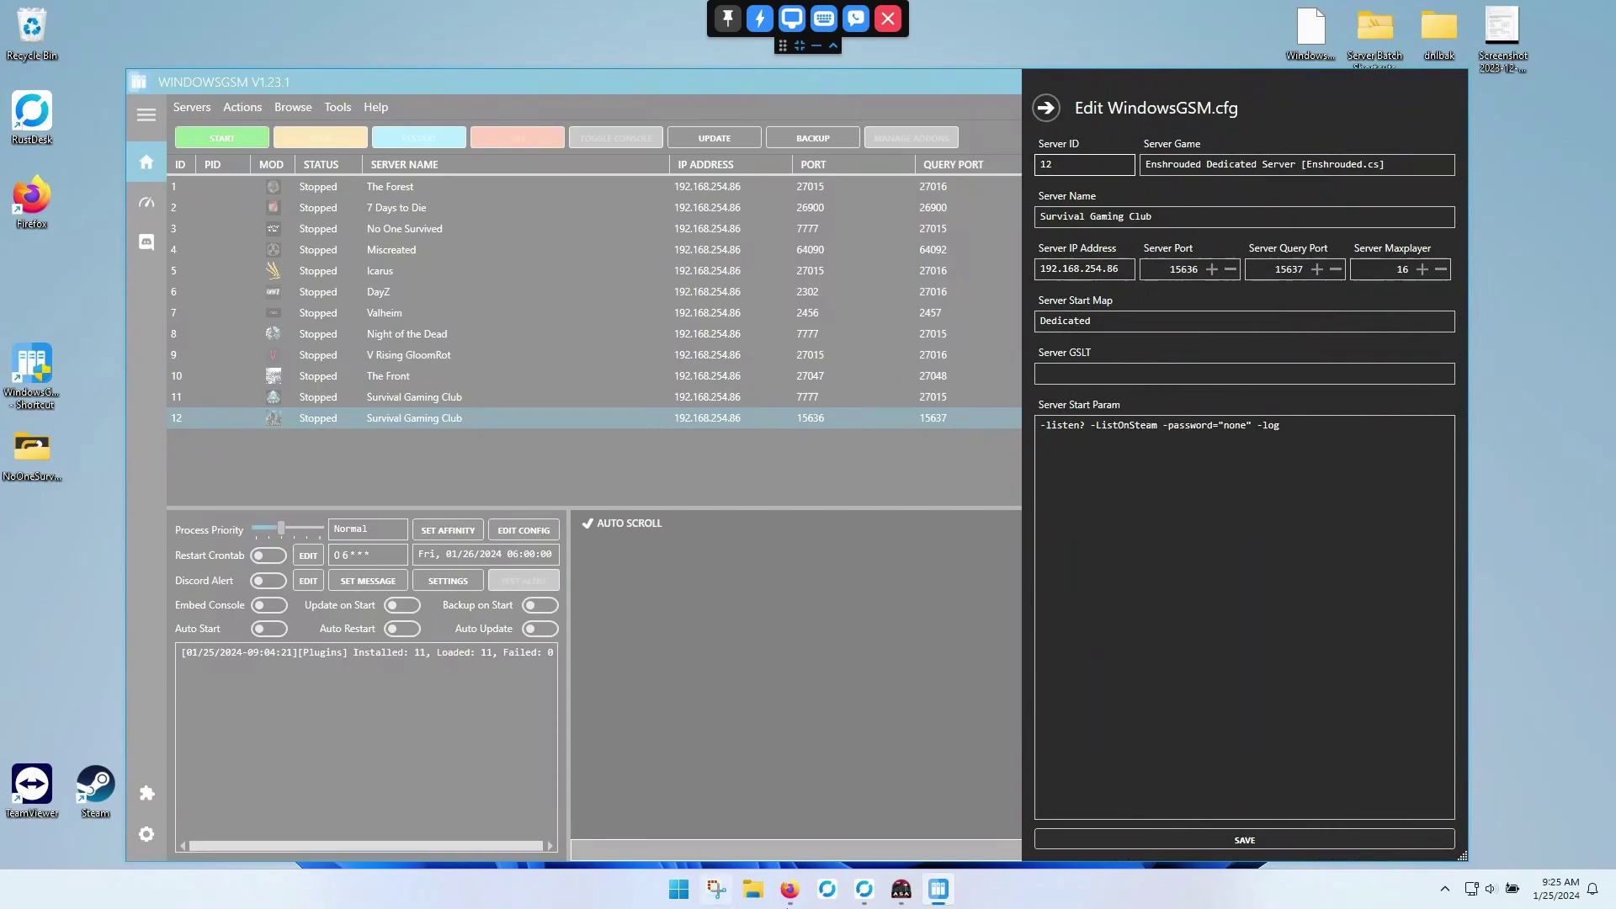
{"action": "mouse_move", "coordinate": [867, 893]}
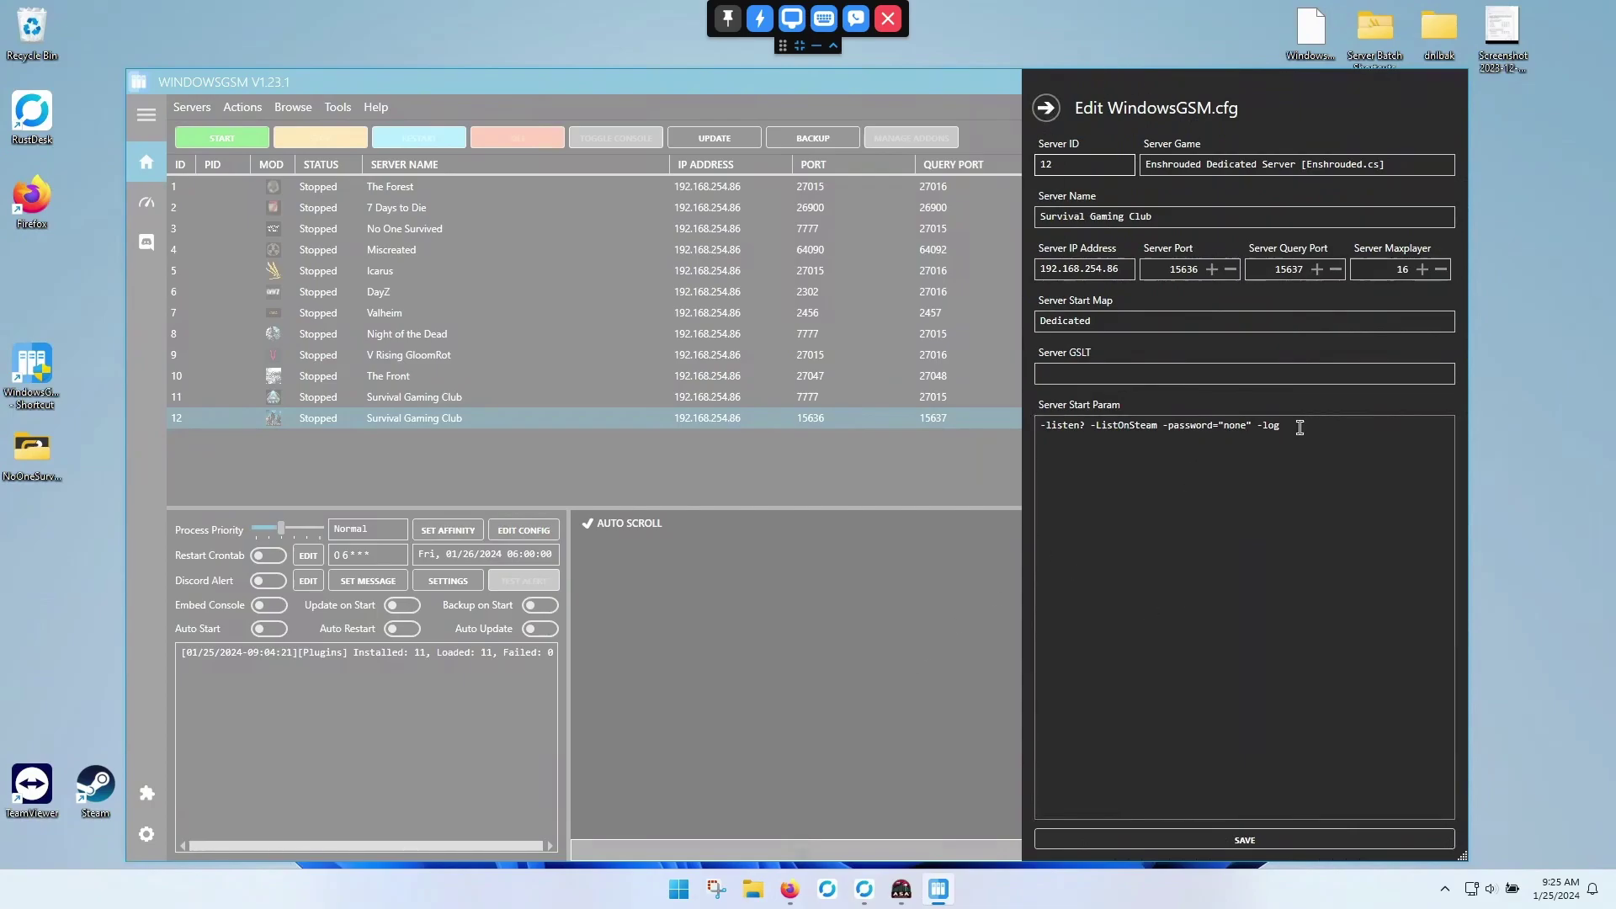
{"action": "left_click_drag", "start_coordinate": [1284, 426], "coordinate": [1042, 430]}
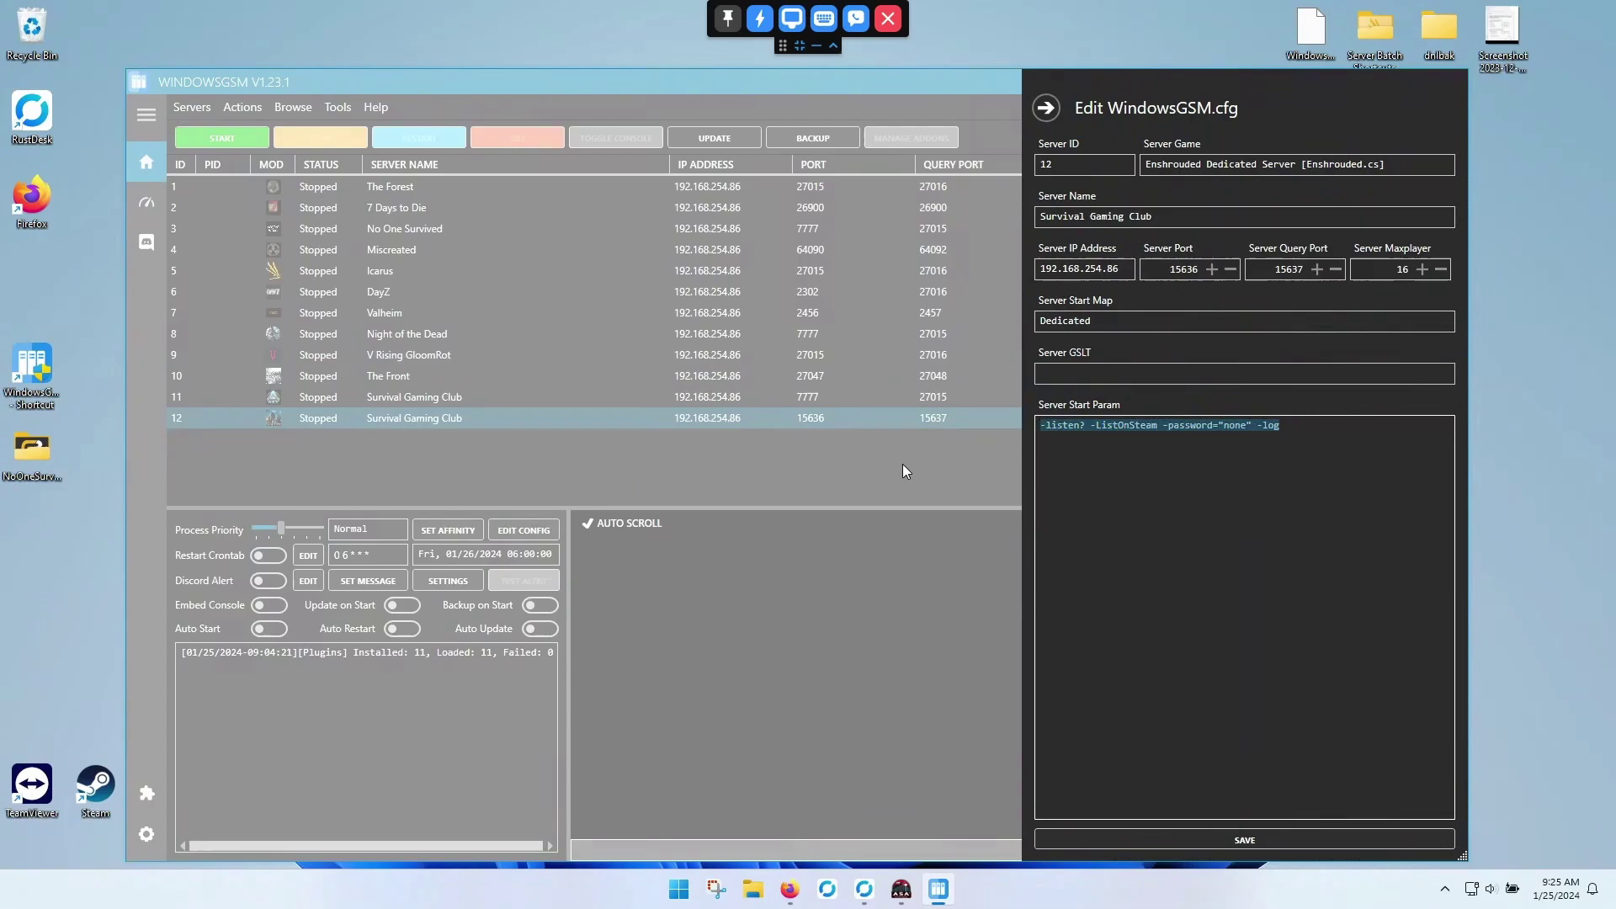
{"action": "left_click", "coordinate": [1047, 107]}
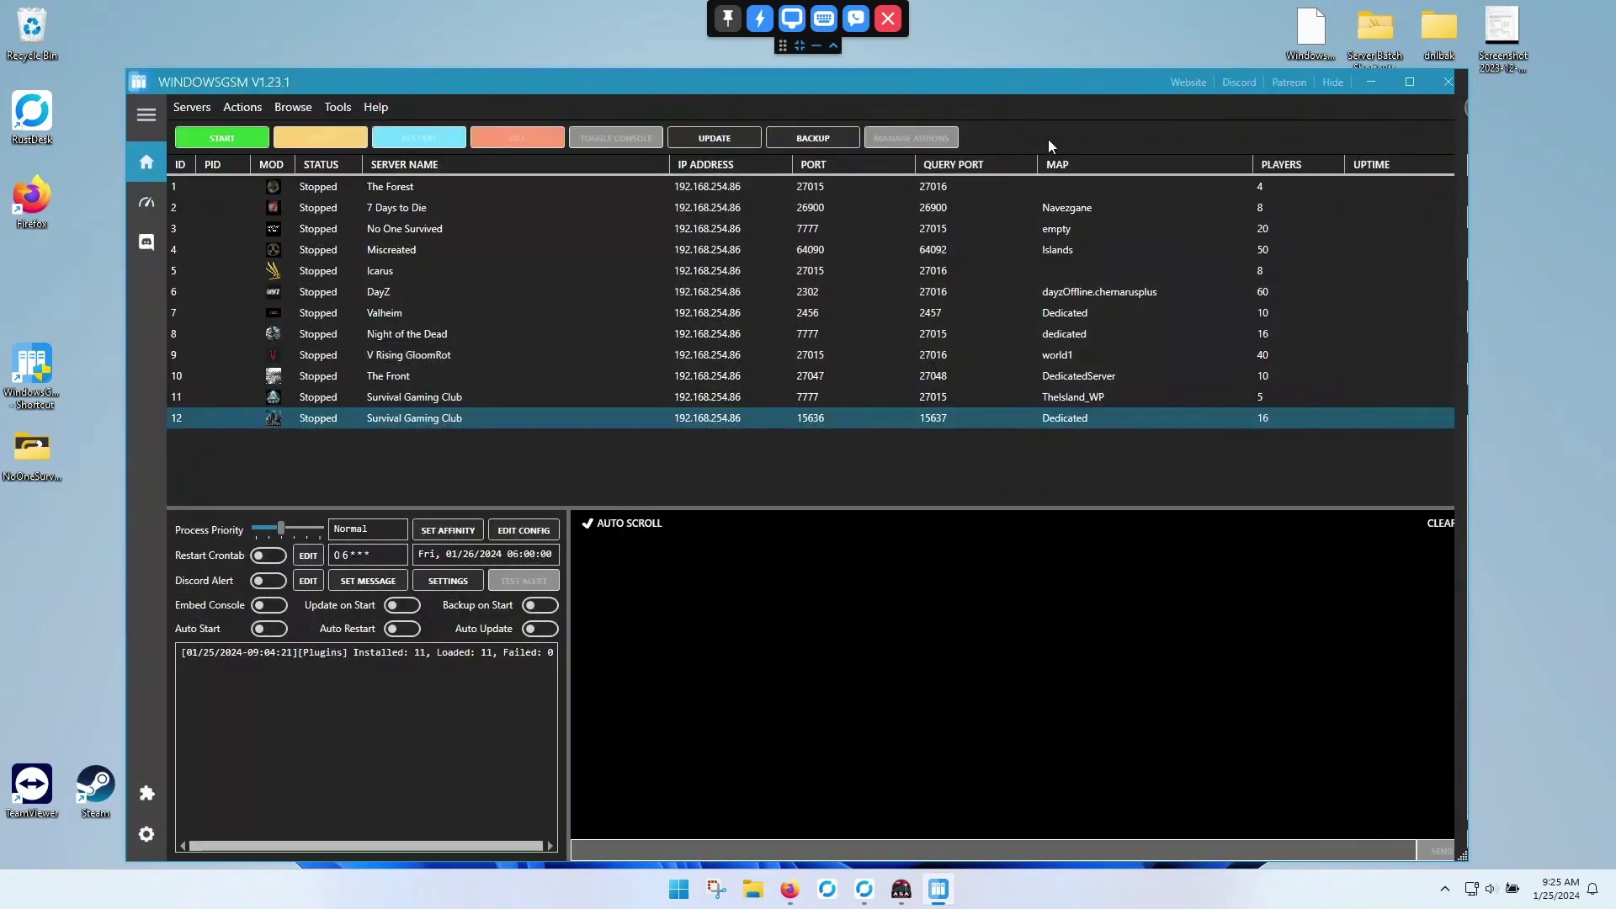
Step: Open server 12's folder via Browse > Server Files and select enshrouded_server.json
{"action": "left_click", "coordinate": [336, 106]}
{"action": "mouse_move", "coordinate": [285, 110]}
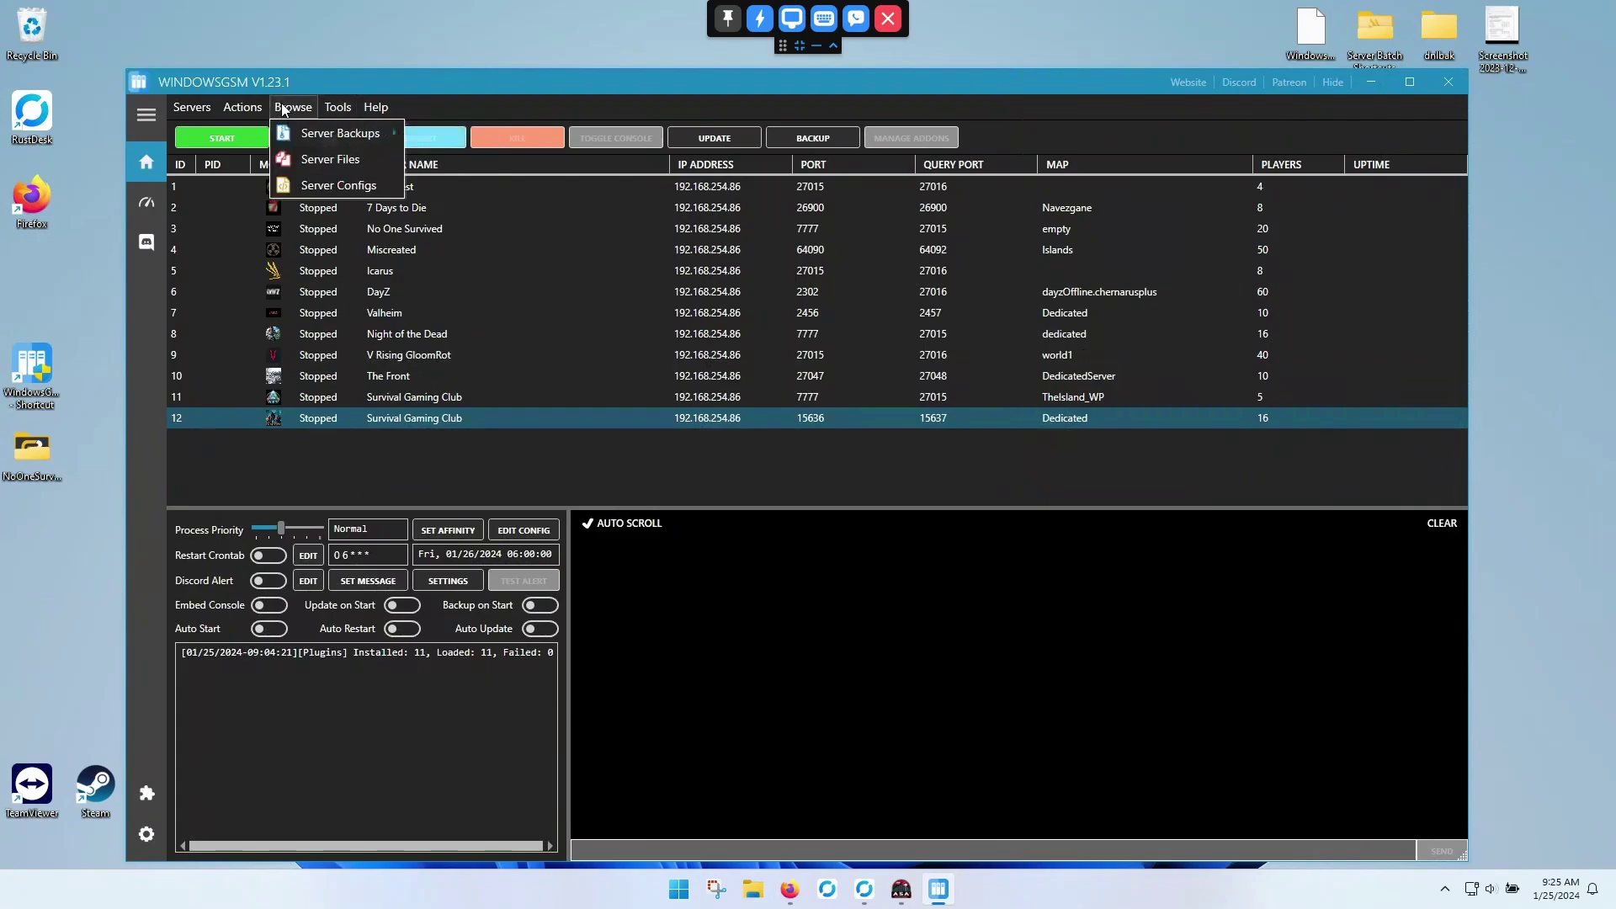
{"action": "left_click", "coordinate": [316, 160]}
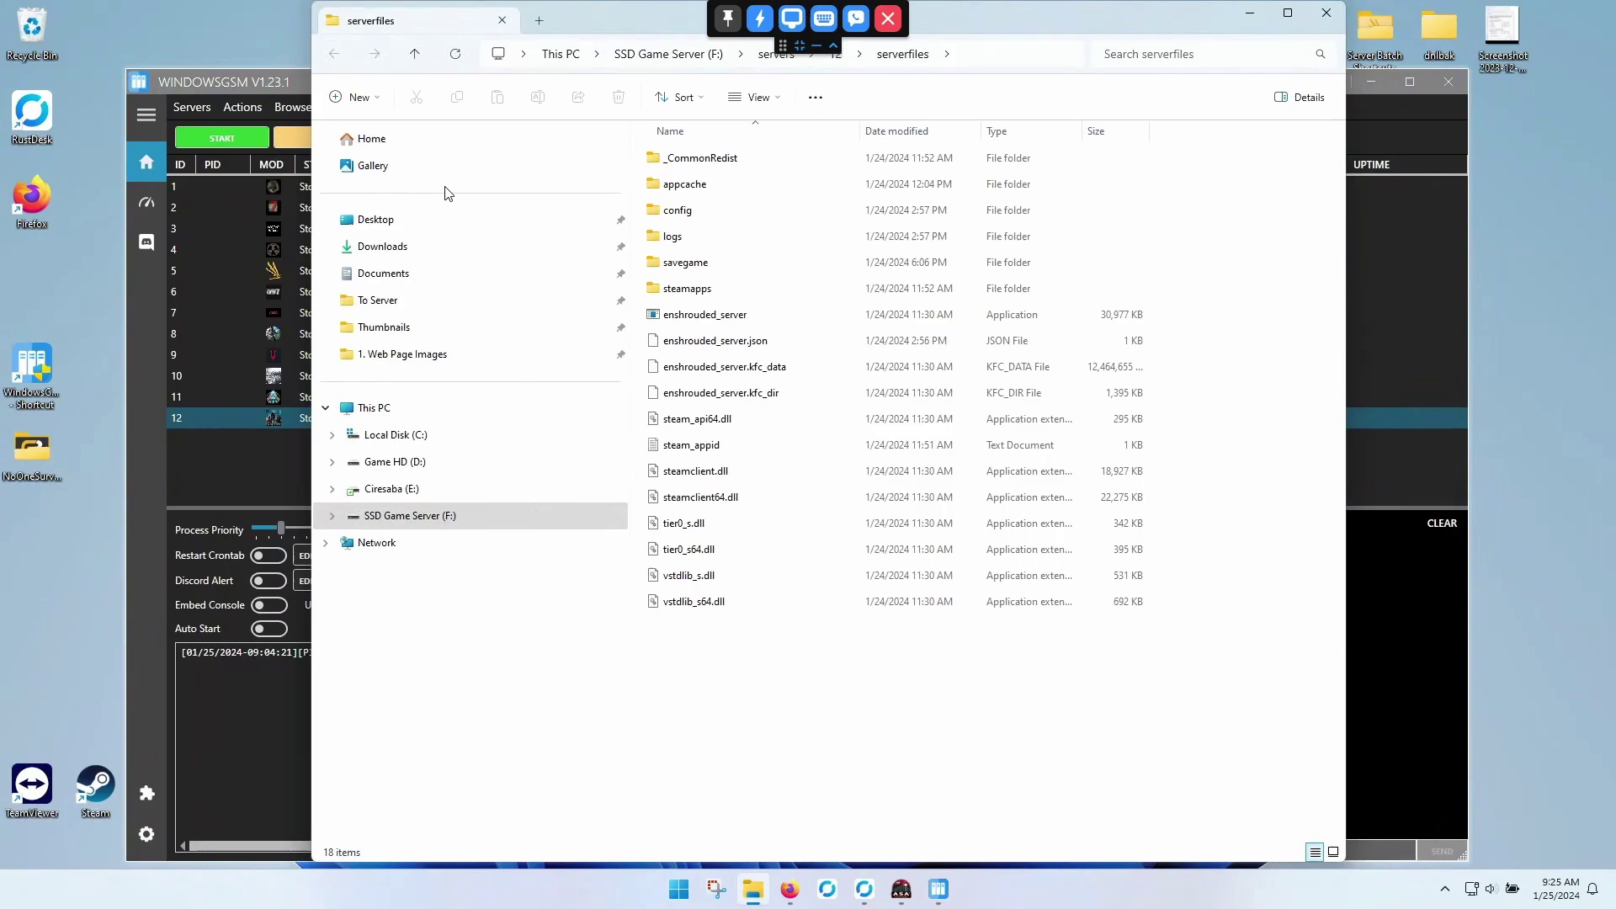
{"action": "left_click", "coordinate": [700, 342]}
{"action": "right_click", "coordinate": [701, 343]}
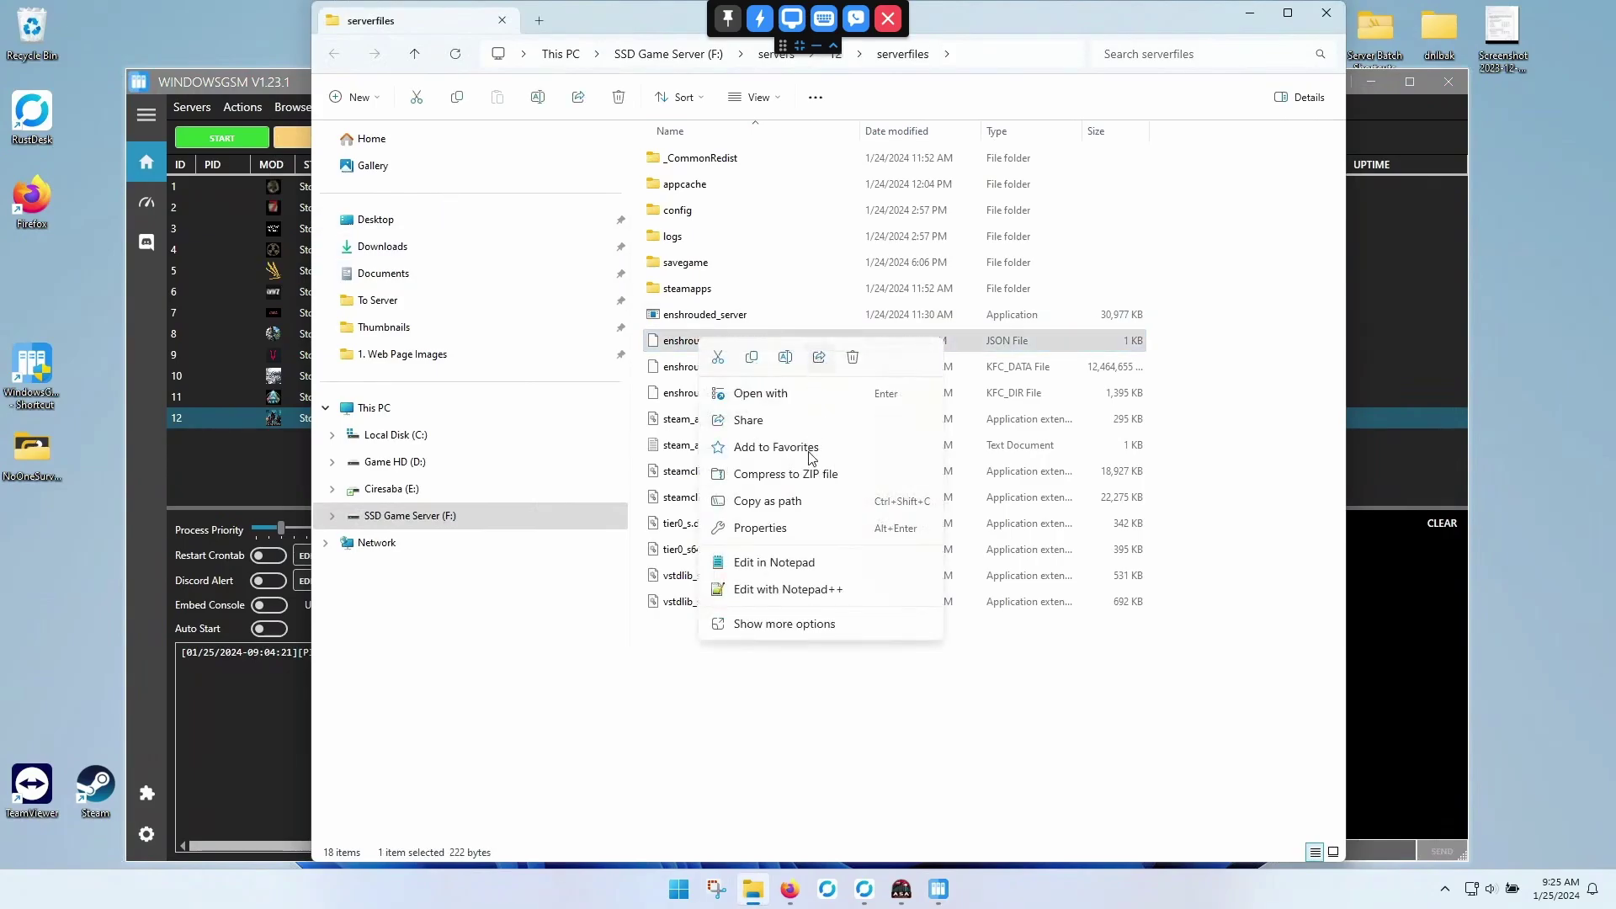
{"action": "left_click", "coordinate": [785, 590]}
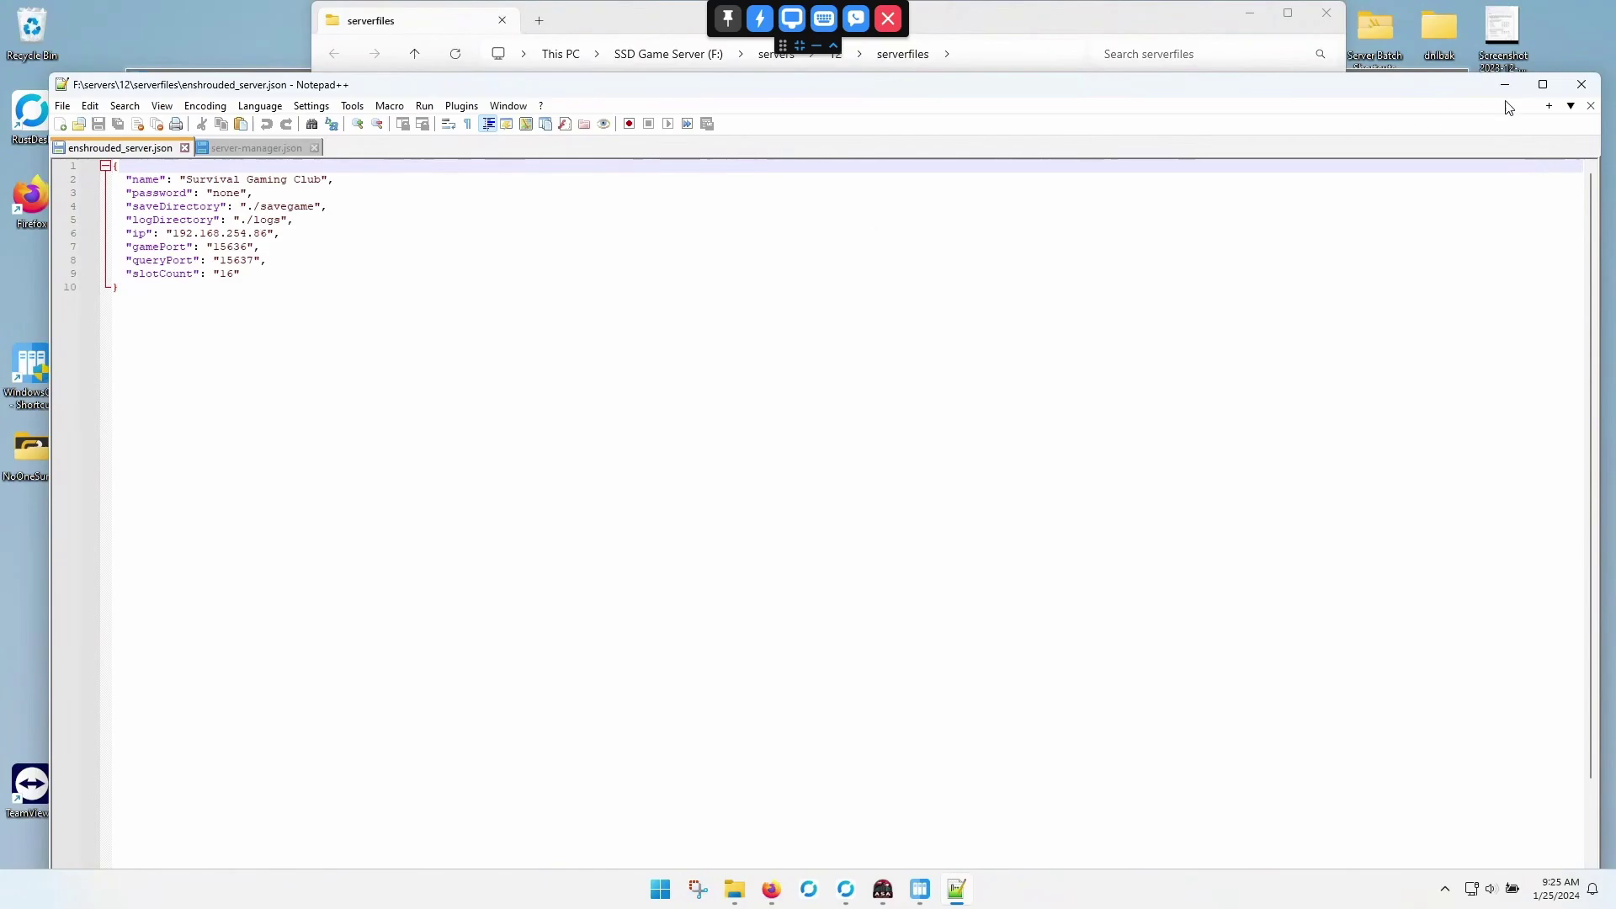
{"action": "left_click", "coordinate": [1582, 84]}
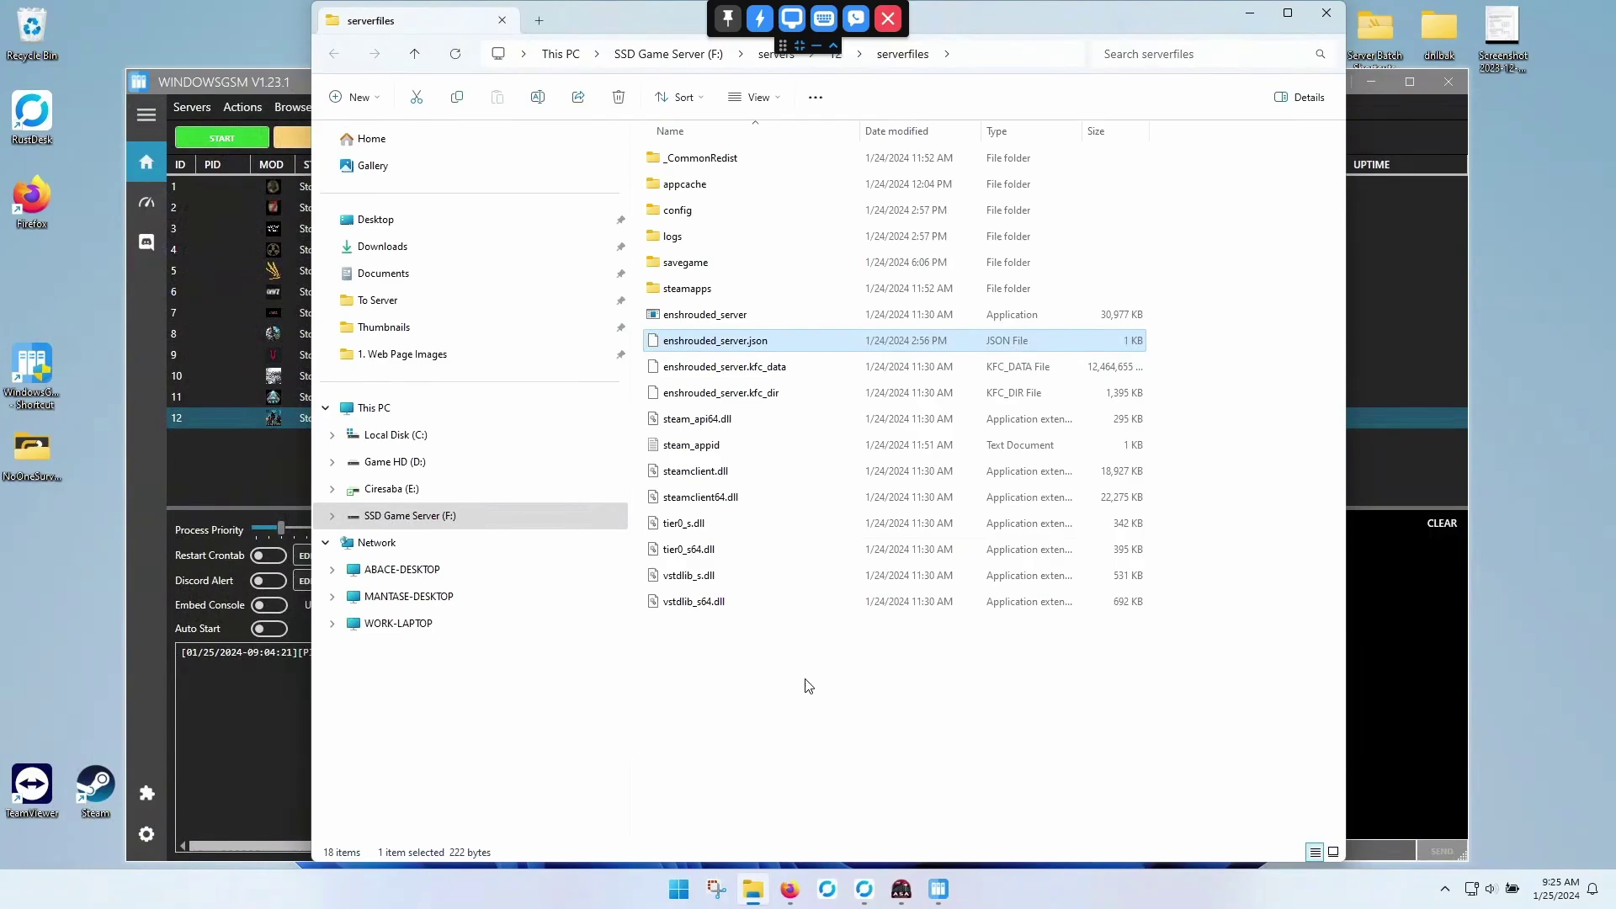
Step: Minimise File Explorer and bring the WindowsGSM server list back up
{"action": "left_click", "coordinate": [1250, 13]}
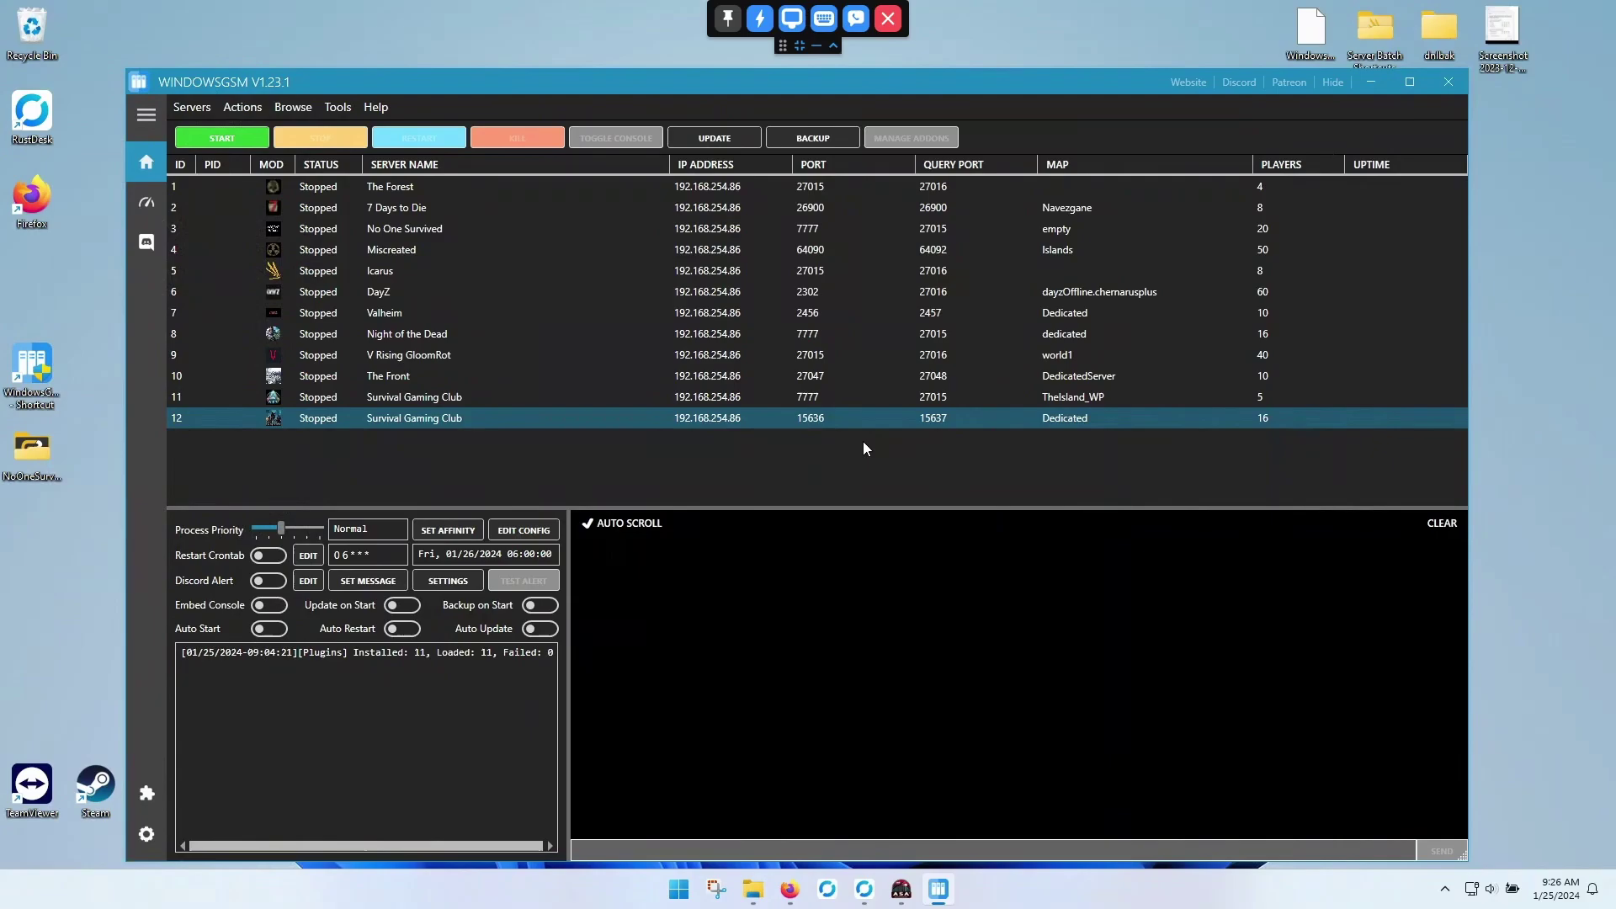
{"action": "left_click", "coordinate": [817, 46]}
{"action": "left_click", "coordinate": [882, 827]}
Step: Bring Firefox forward and open survivalgamingclub.com in a new tab
{"action": "left_click", "coordinate": [789, 889]}
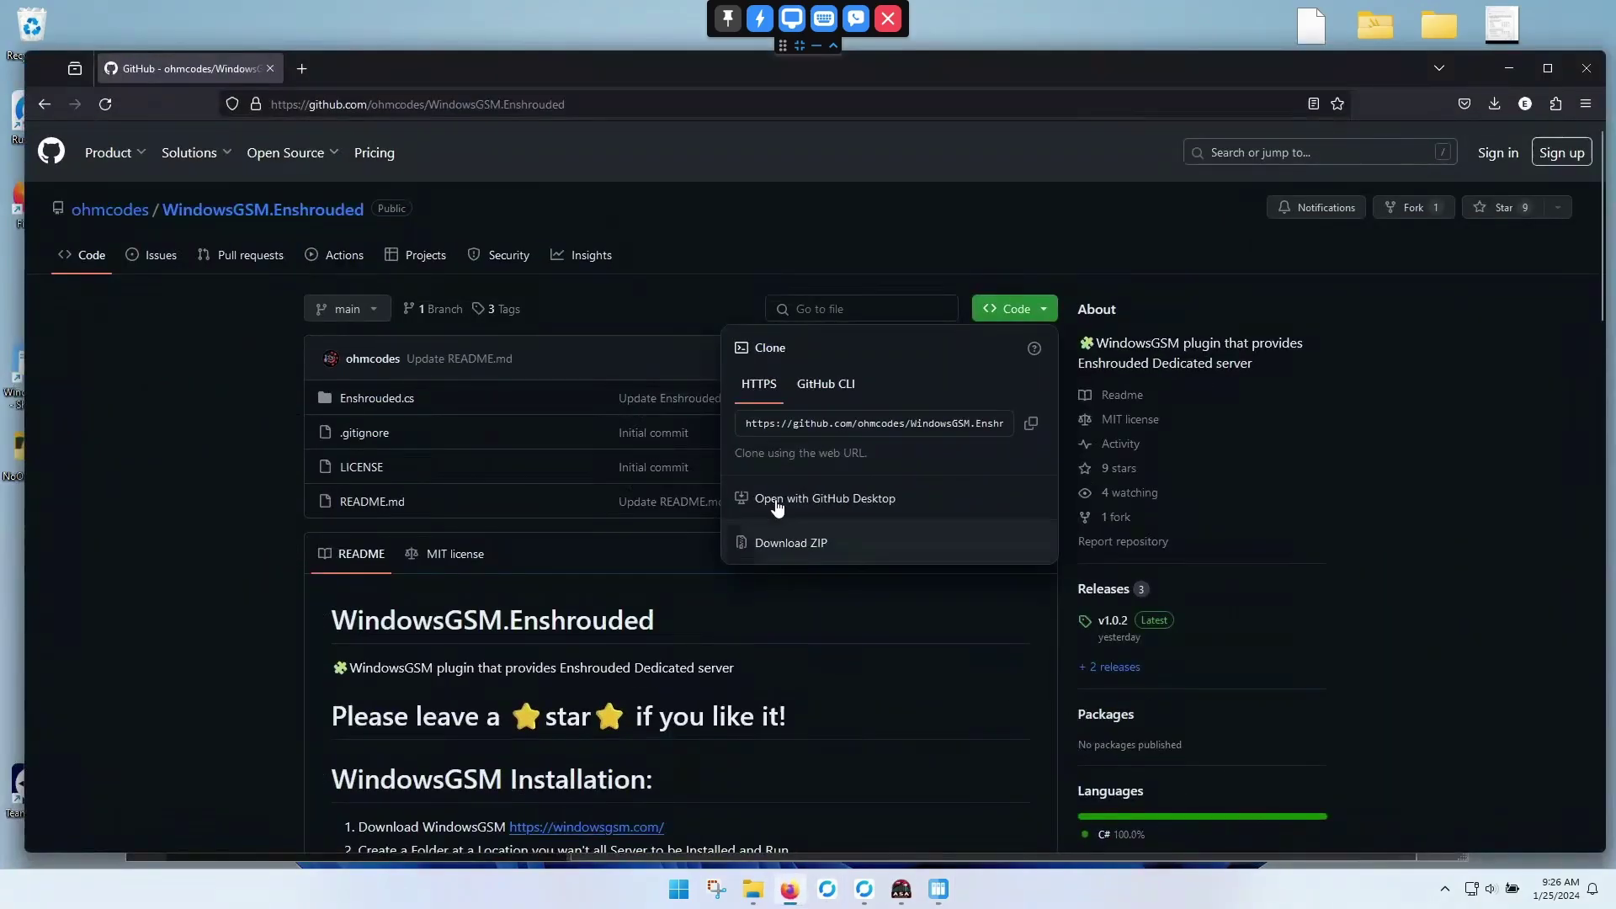
{"action": "left_click", "coordinate": [302, 71]}
{"action": "left_click", "coordinate": [664, 443]}
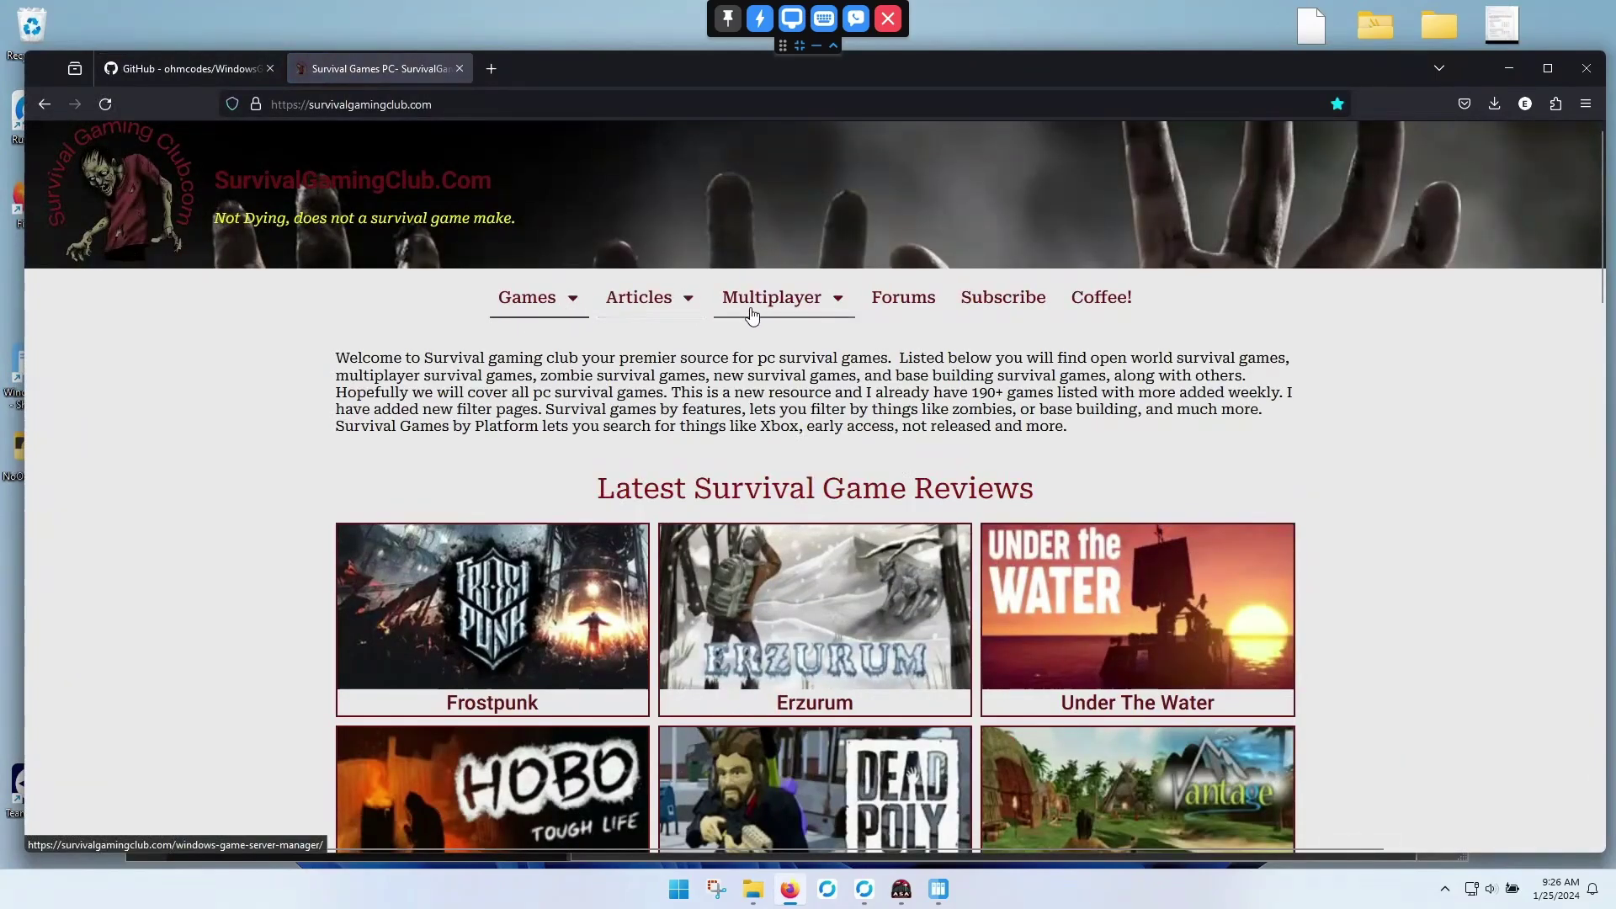
Step: Go to the Enshrouded server guide's troubleshooting section and follow its Steam Server Query Tool link
{"action": "mouse_move", "coordinate": [762, 307]}
{"action": "mouse_move", "coordinate": [808, 417]}
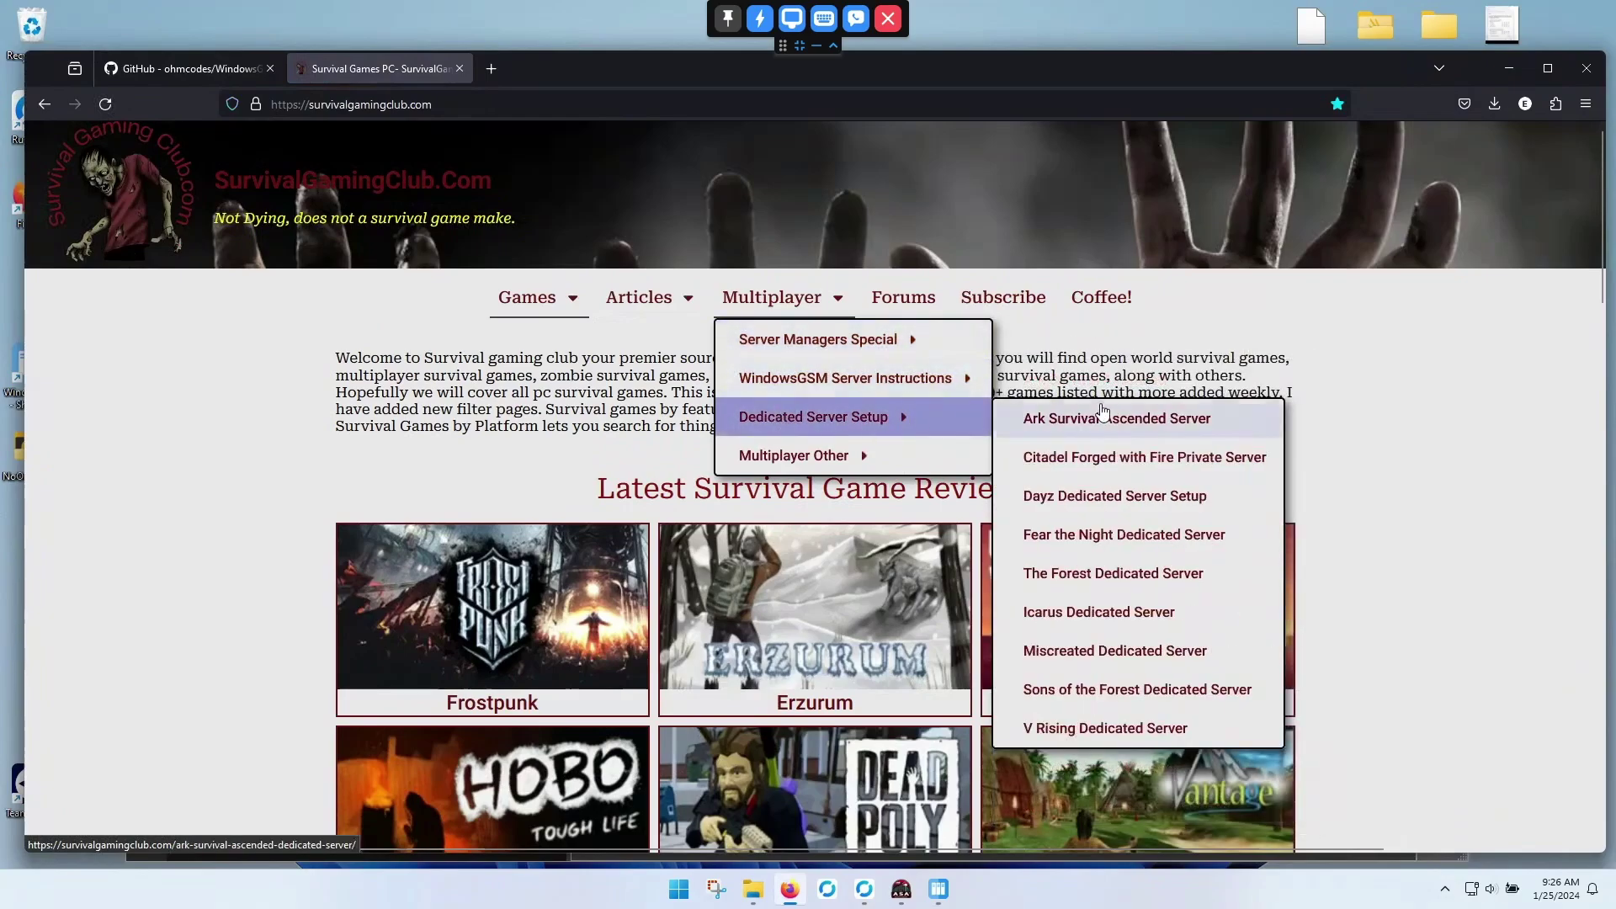
{"action": "mouse_move", "coordinate": [942, 378]}
{"action": "left_click", "coordinate": [1120, 496]}
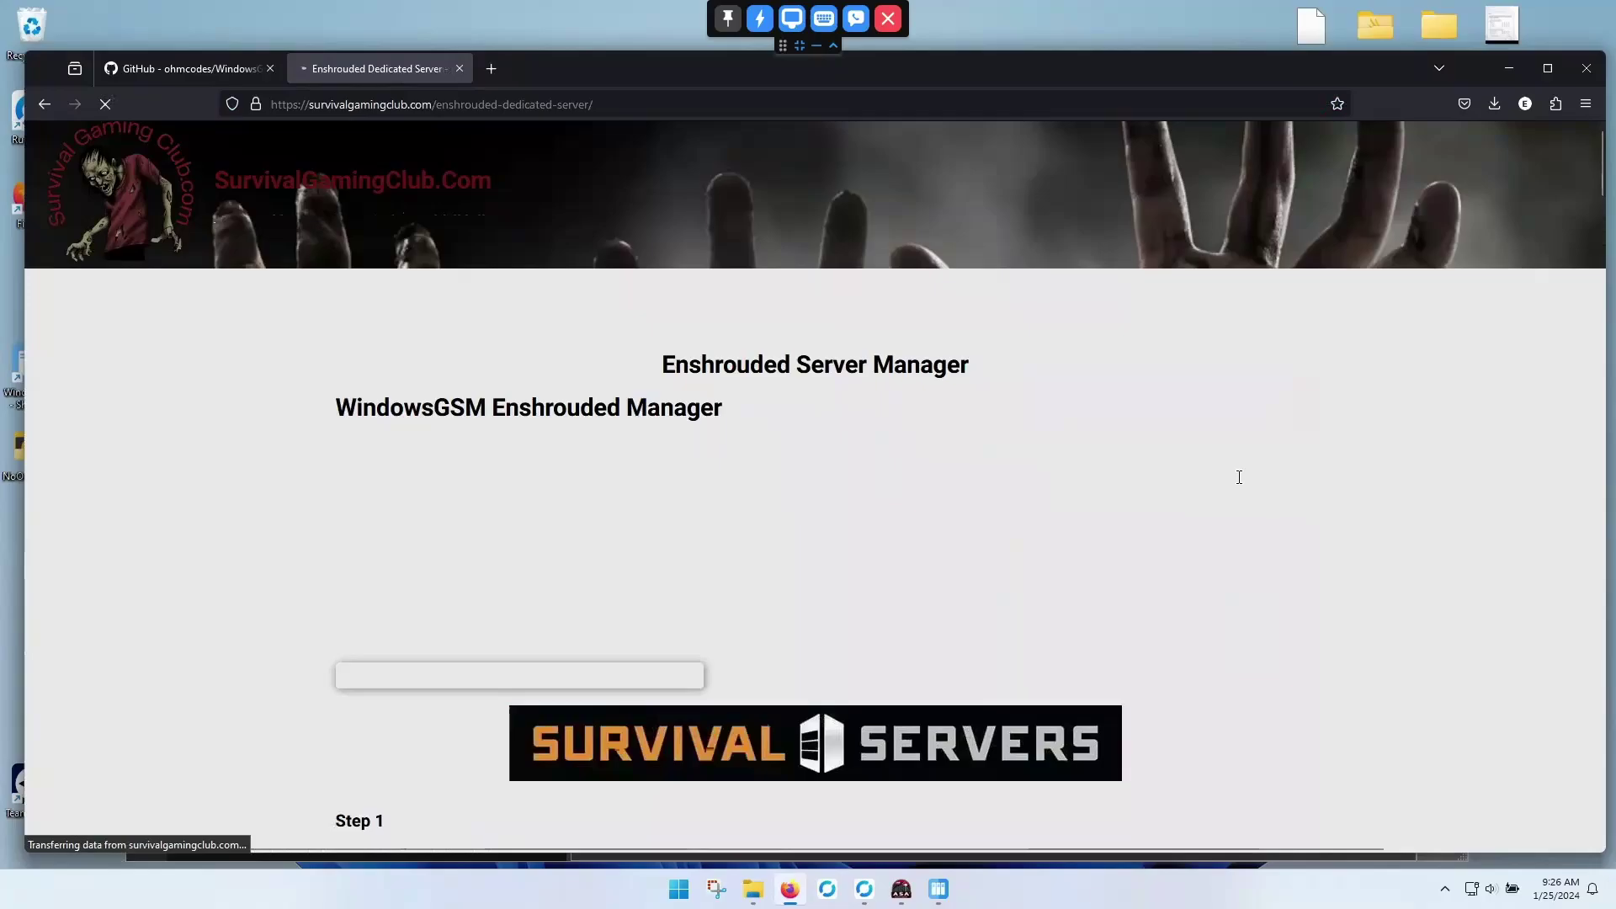
{"action": "scroll", "coordinate": [963, 434], "scroll_direction": "down", "scroll_amount": 4}
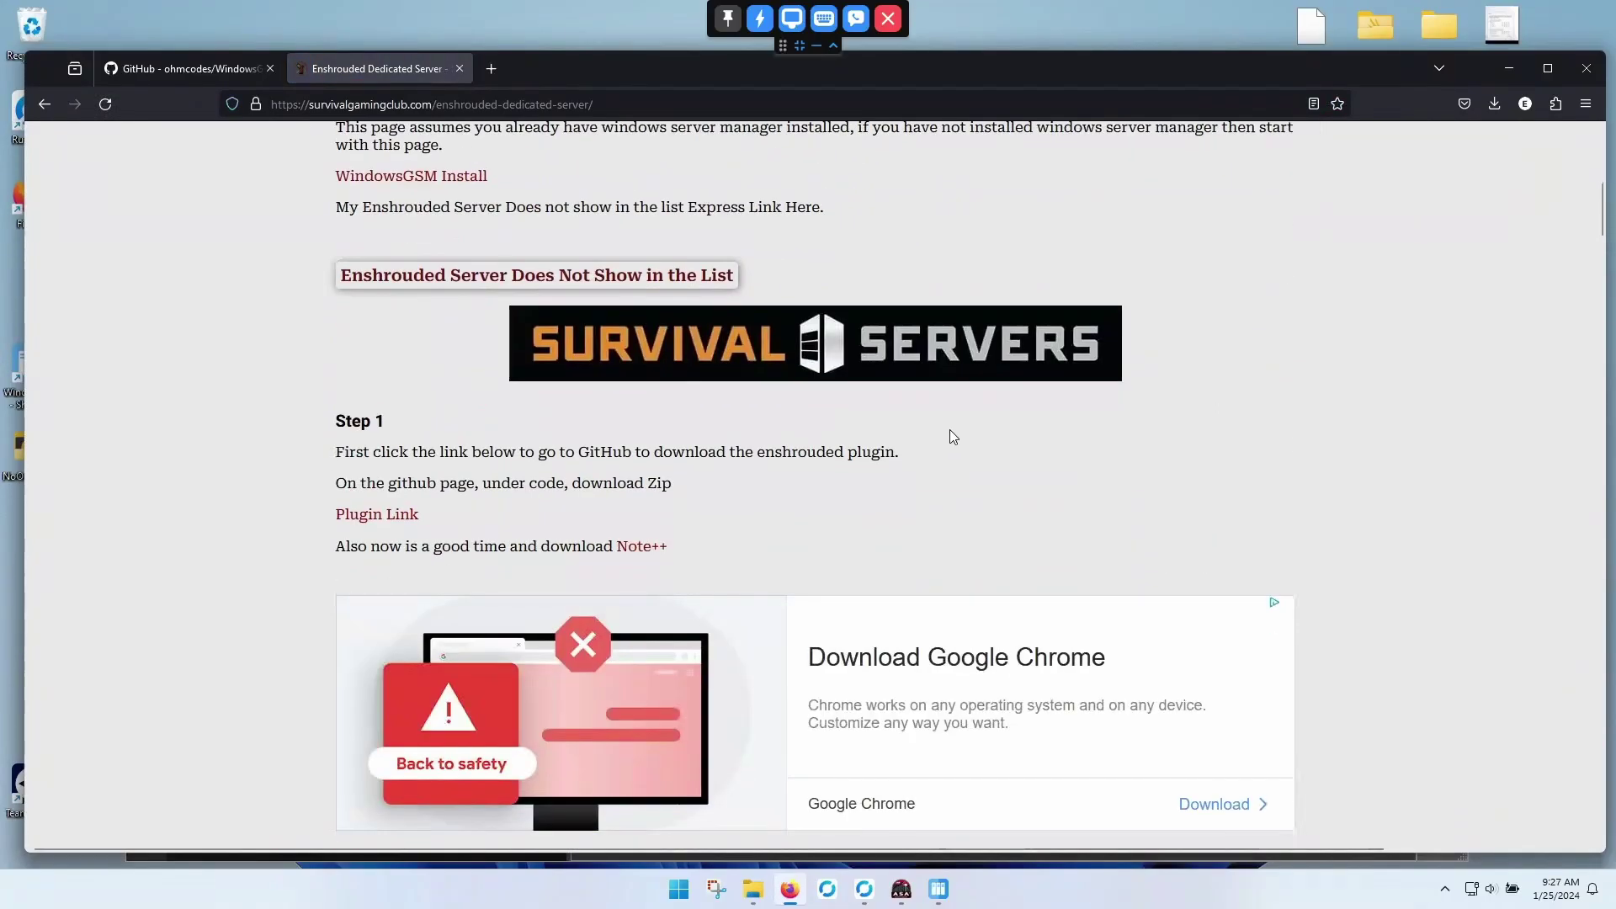
{"action": "left_click", "coordinate": [651, 286]}
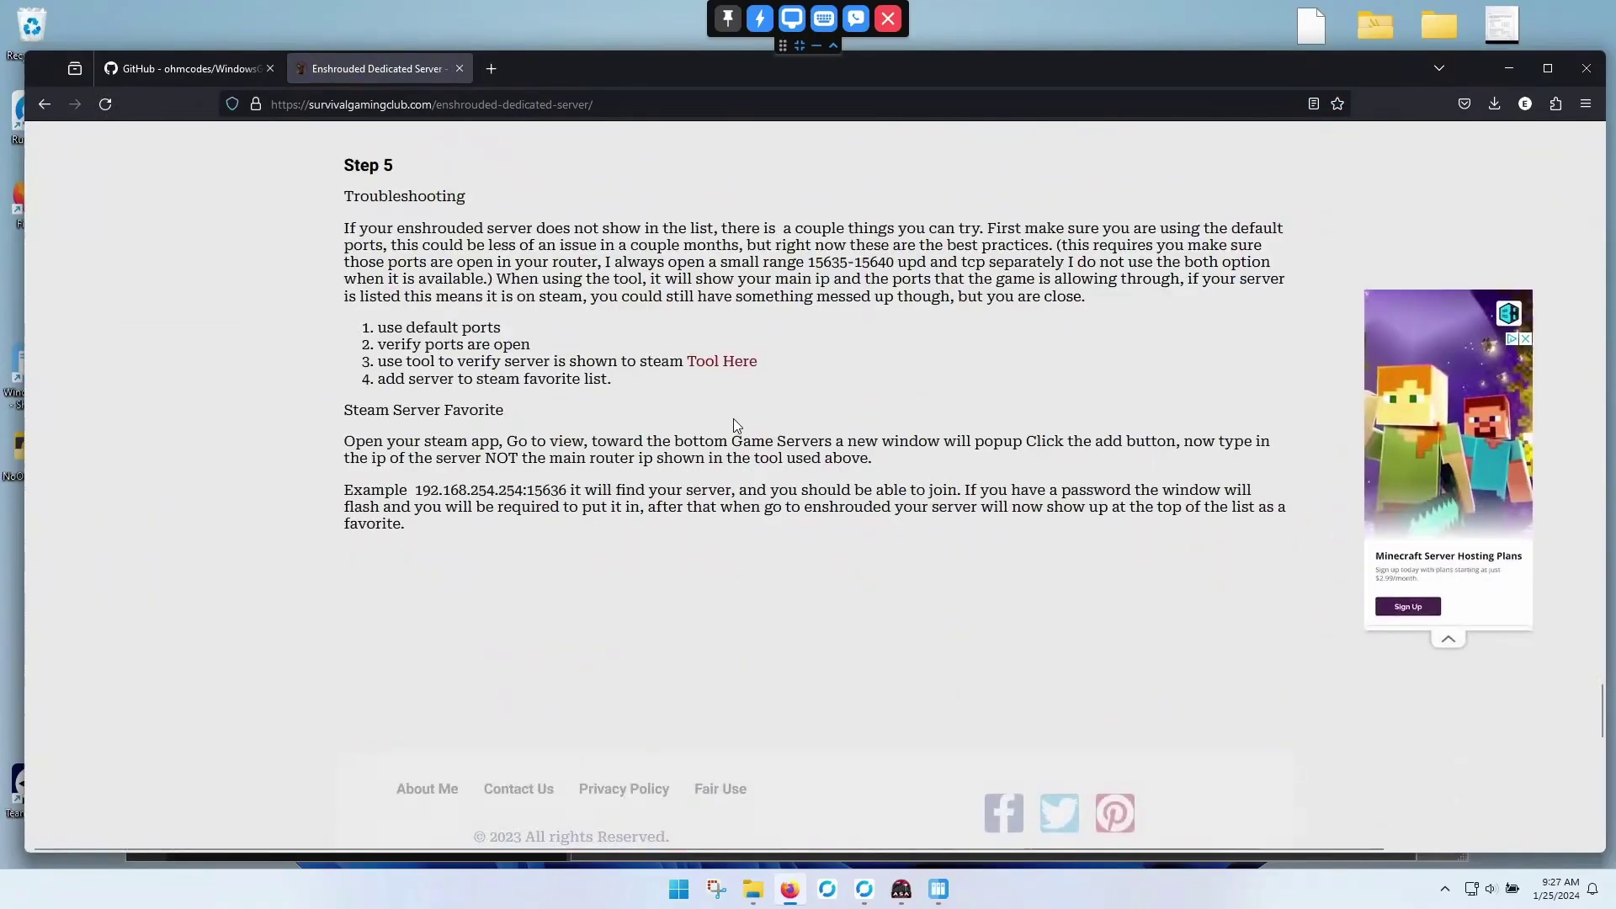
{"action": "left_click", "coordinate": [733, 362]}
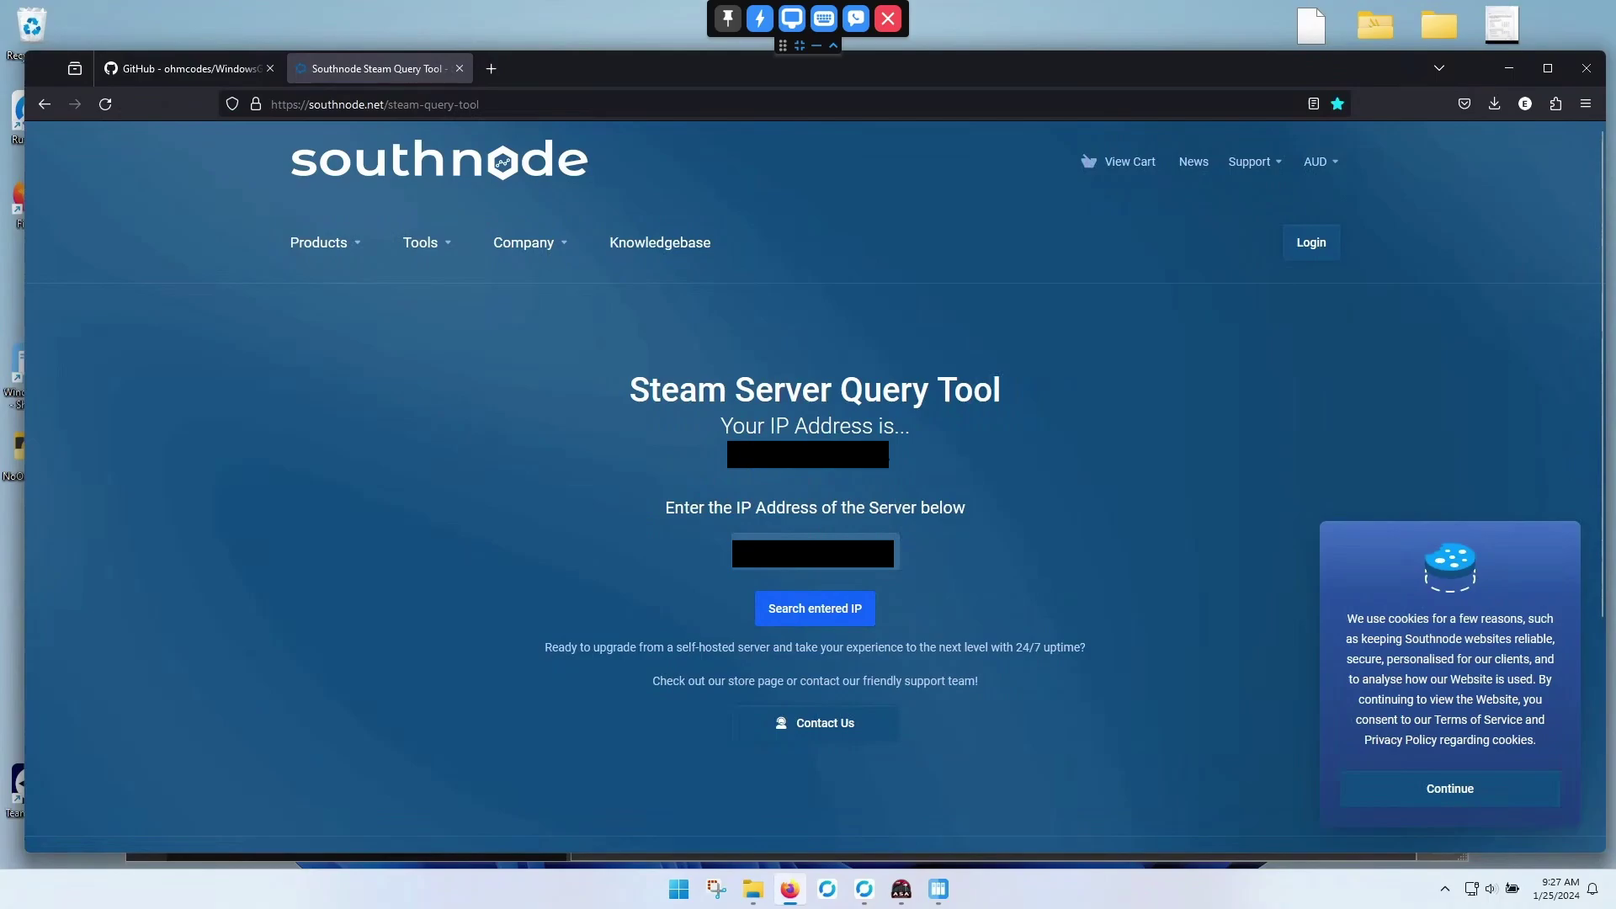
Step: Search Steam for servers at the entered IP and scroll to the results table
{"action": "left_click", "coordinate": [826, 612]}
{"action": "scroll", "coordinate": [495, 593], "scroll_direction": "down", "scroll_amount": 2}
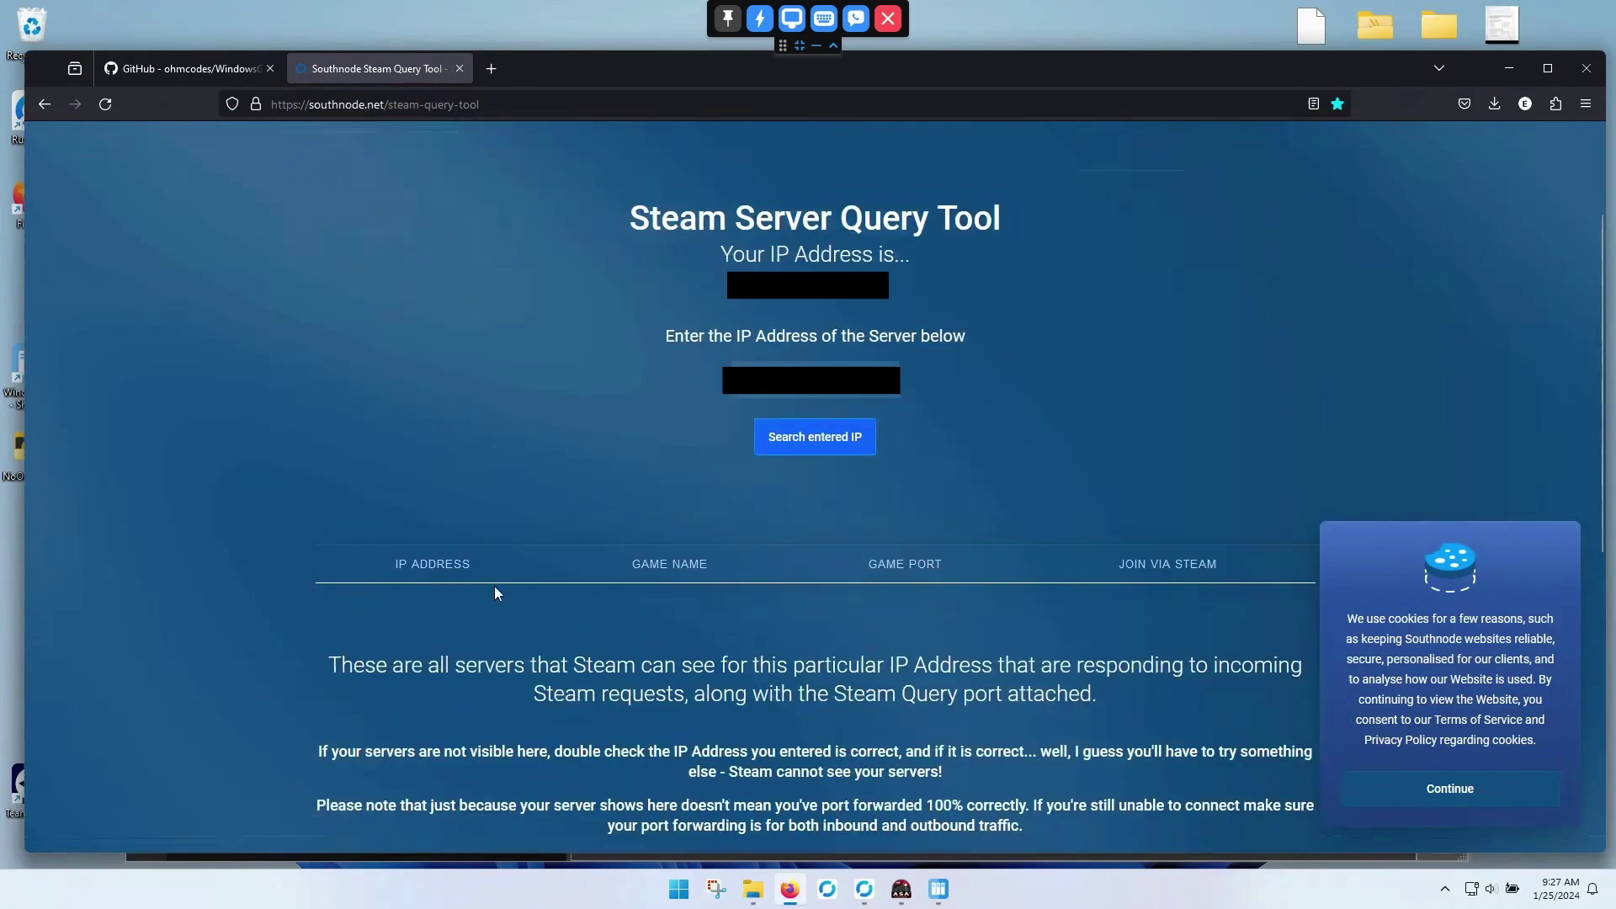